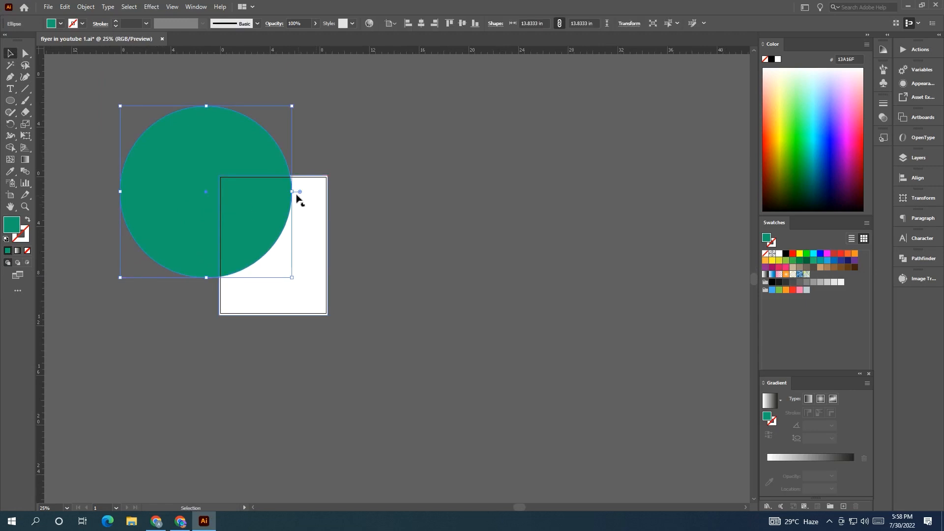
Enlarge the teal circle and position it over the upper part of the page, reaching the page's right edge.
drag(285, 211, 270, 195)
drag(392, 222, 435, 246)
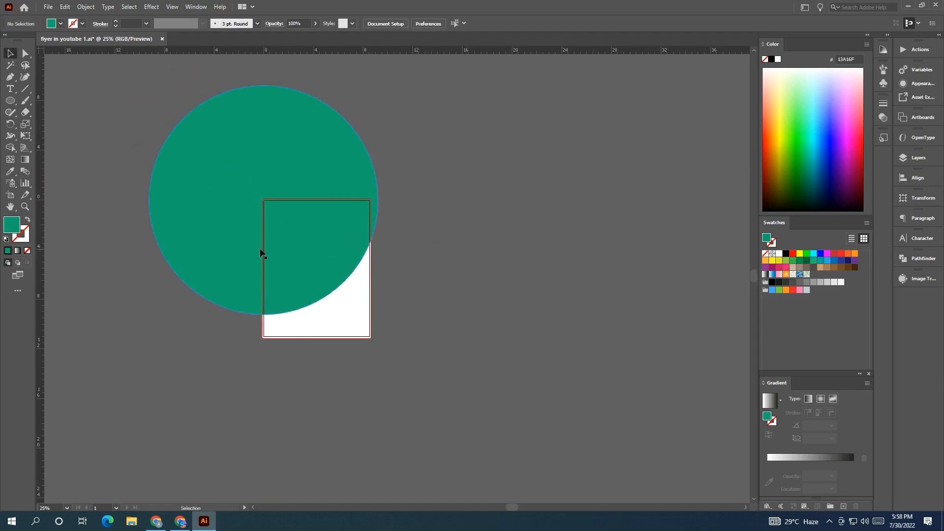
drag(299, 263, 296, 227)
drag(413, 240, 474, 280)
scroll(447, 254, up, 1)
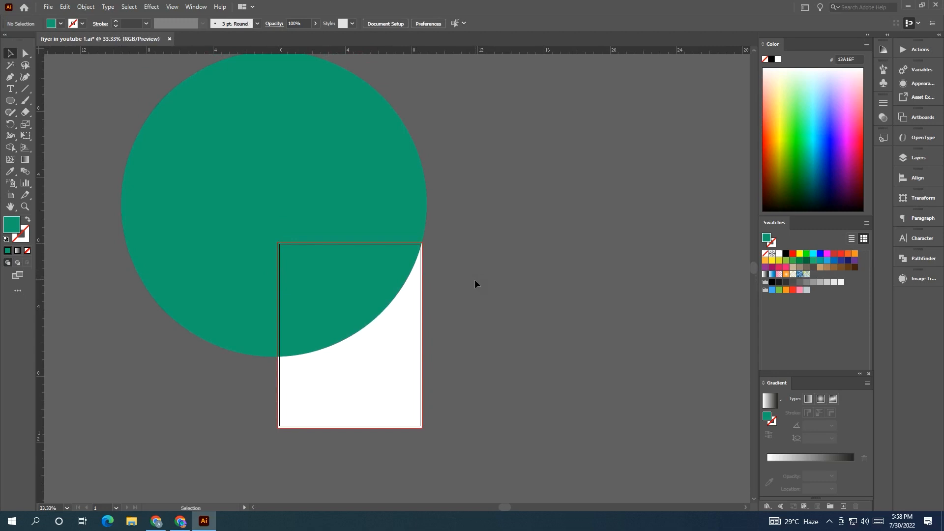
Offset a green copy of the teal circle up and right, and cut it out with Shape Builder to leave a crescent.
click(407, 133)
drag(366, 228, 345, 228)
click(793, 261)
drag(404, 152, 383, 217)
shift+click(261, 315)
click(10, 148)
drag(221, 202, 476, 85)
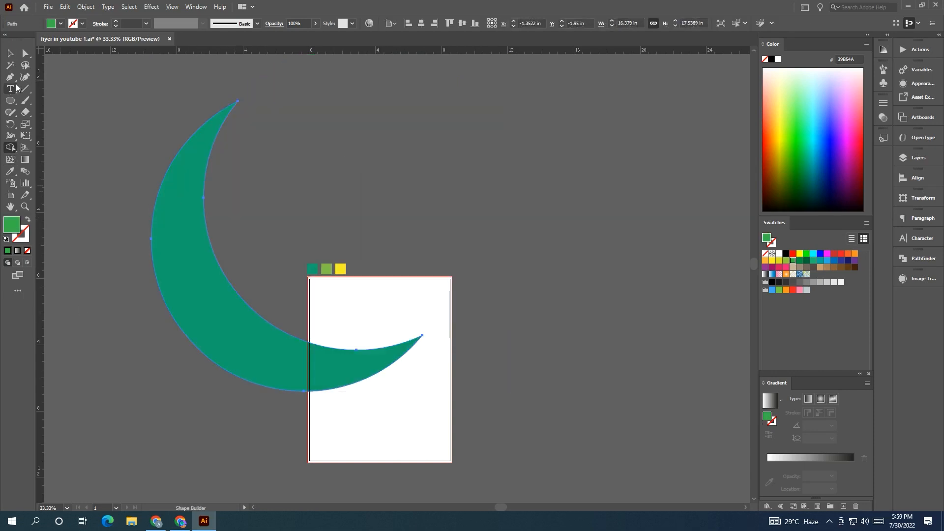
Stretch the teal crescent to about 18.07 in tall and nudge it slightly up on the page.
click(10, 53)
click(261, 140)
drag(418, 194, 361, 157)
click(285, 301)
drag(314, 330, 314, 325)
drag(245, 340, 243, 332)
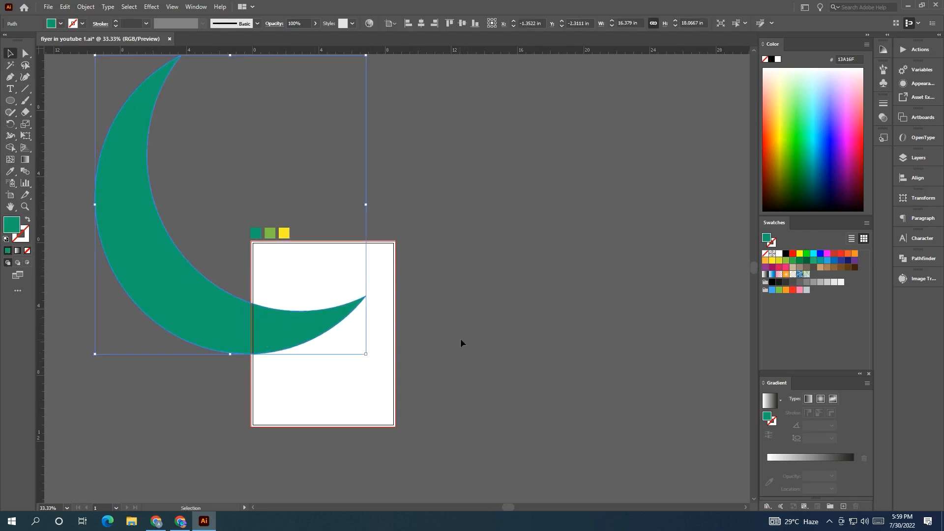
click(536, 338)
click(298, 337)
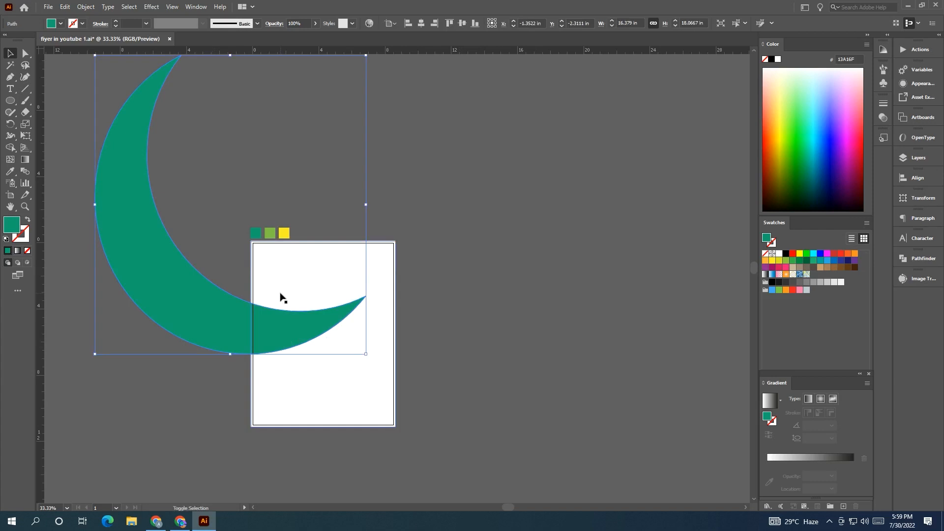
shift+click(280, 297)
click(11, 150)
drag(79, 317, 200, 235)
click(10, 54)
key(ctrl+z)
Create a reflected copy of the teal crescent and place it to the right, overlapping the original across the page.
click(194, 131)
click(122, 238)
right_click(122, 235)
mouse_move(192, 408)
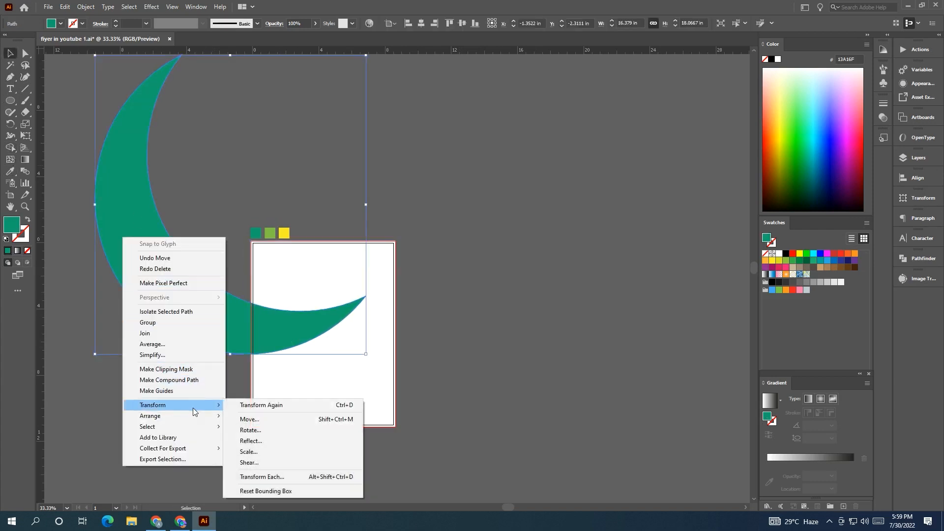
click(295, 443)
click(708, 366)
drag(310, 273, 450, 283)
Arrange the original crescent in front of the mirrored copy and fill the mirrored copy with mid green.
click(181, 315)
right_click(181, 315)
mouse_move(246, 261)
click(319, 262)
key(ctrl+z)
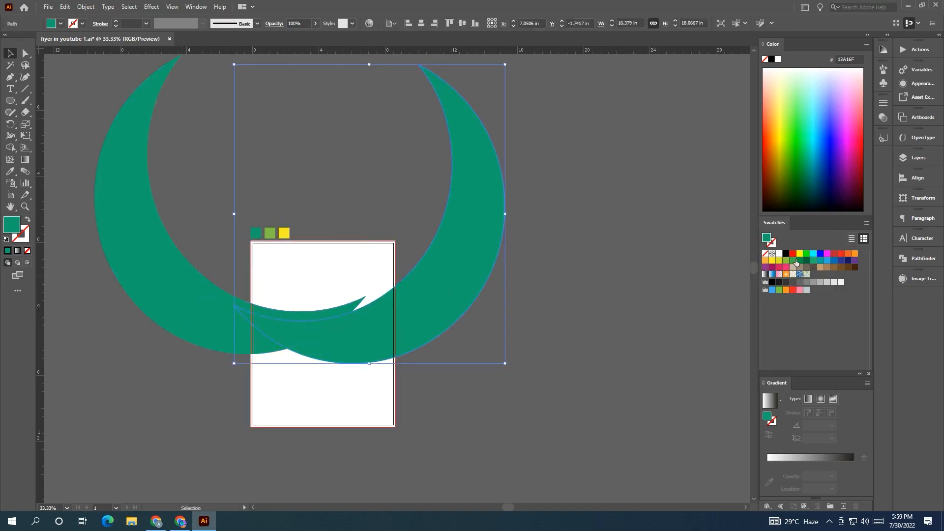
click(794, 261)
click(542, 327)
click(429, 322)
click(476, 331)
Trim both crescents to the page rectangle with Shape Builder, removing everything beyond its left and right edges.
click(400, 289)
shift+click(343, 264)
shift+click(147, 237)
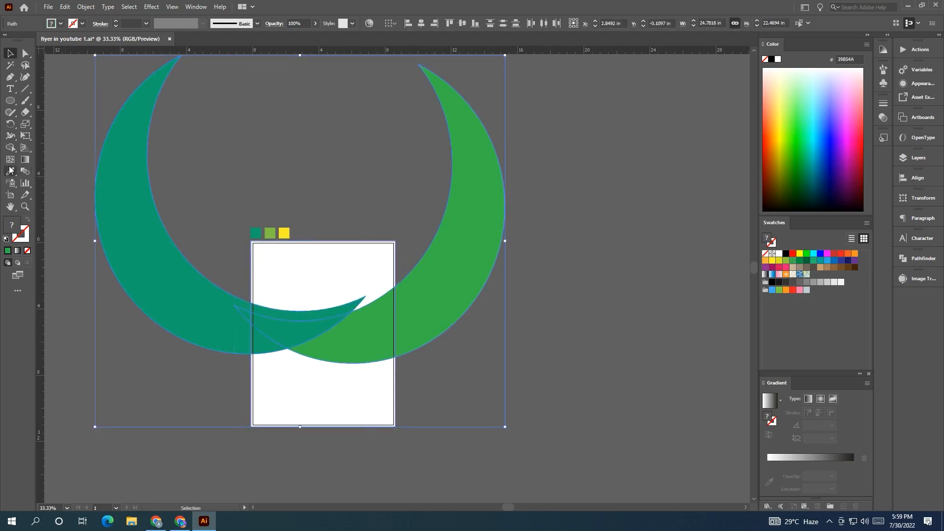
click(10, 148)
drag(196, 189, 152, 375)
drag(415, 239, 443, 333)
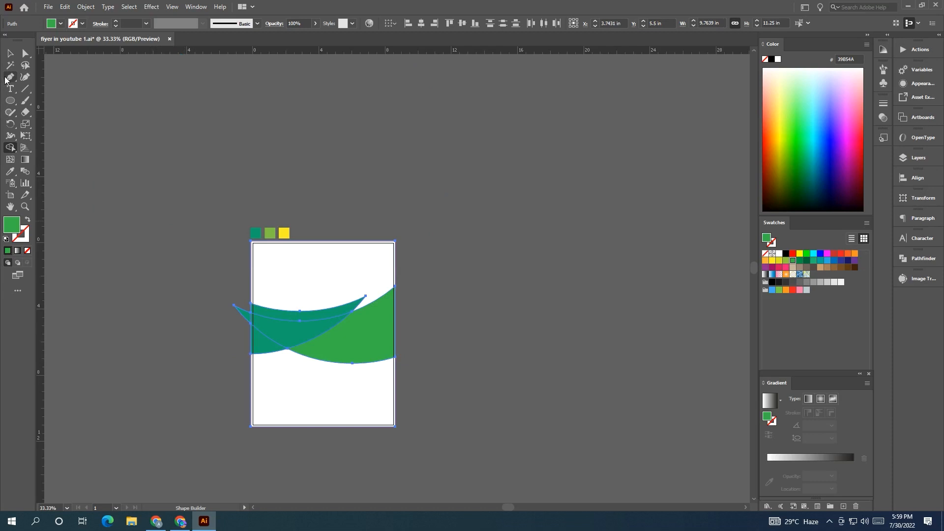
click(11, 49)
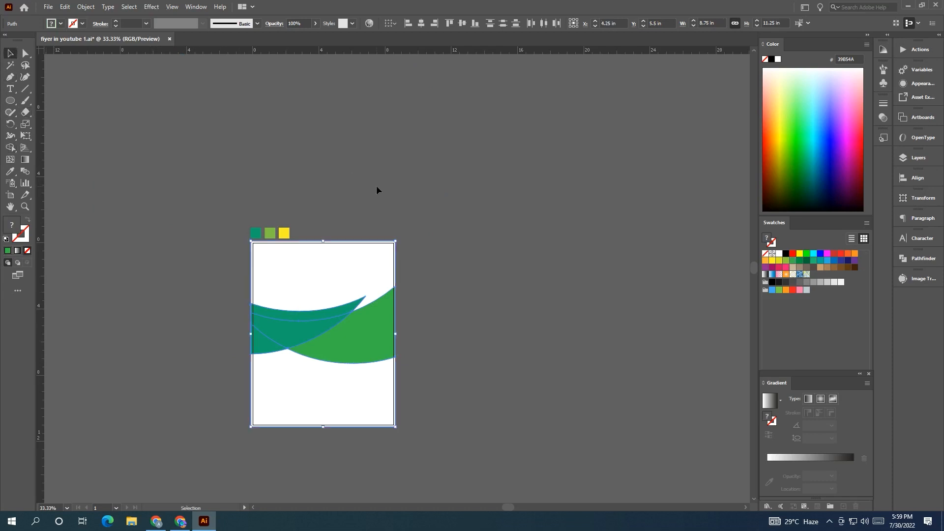
click(376, 184)
Enlarge the teal wave upward and shift it slightly so that it overlaps the page's left edge.
key(ctrl+equal)
click(248, 332)
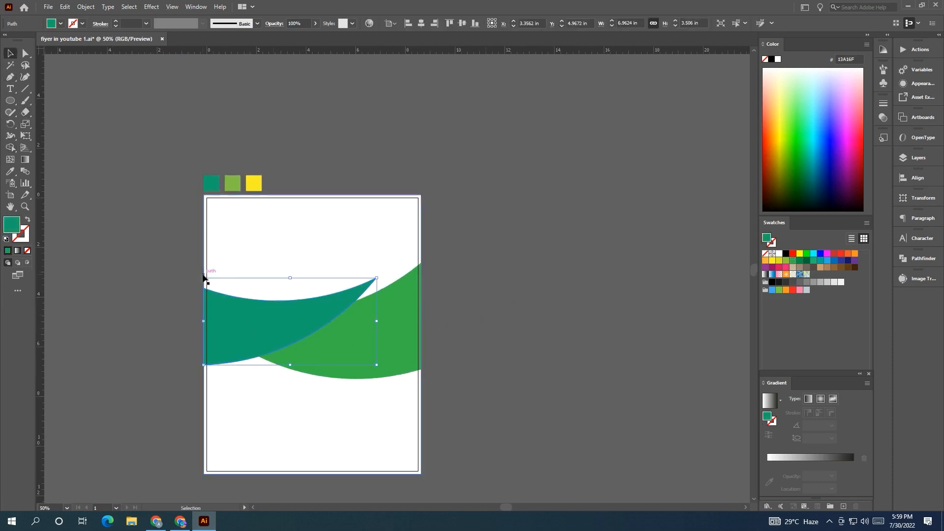
drag(203, 278, 203, 253)
drag(381, 250, 383, 265)
drag(313, 305, 307, 320)
Trim the teal wave's overhang flush with the page's left edge using Shape Builder.
shift+click(232, 251)
key(shift+m)
drag(195, 353, 199, 356)
click(10, 53)
click(181, 289)
drag(184, 290, 167, 255)
mouse_move(275, 302)
mouse_down()
mouse_move(275, 284)
mouse_move(275, 292)
mouse_up()
click(476, 331)
drag(469, 331, 525, 329)
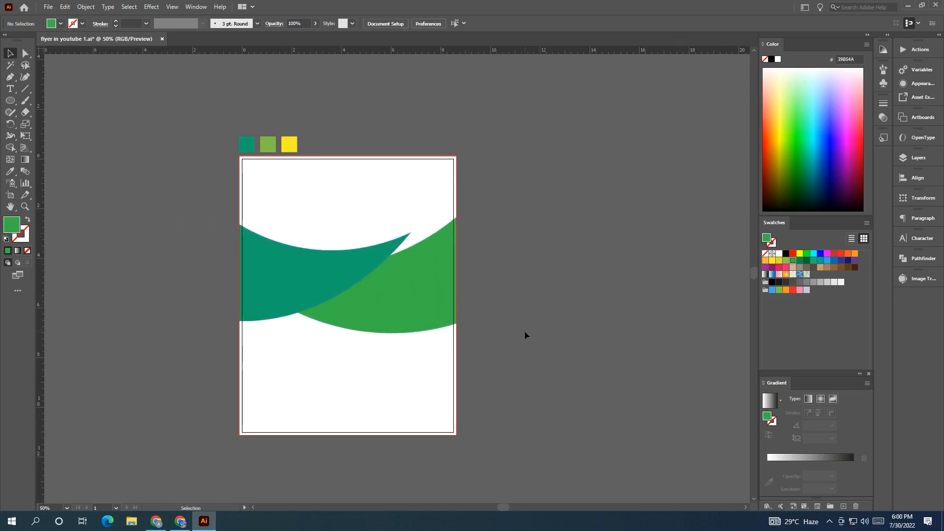
drag(497, 310, 512, 308)
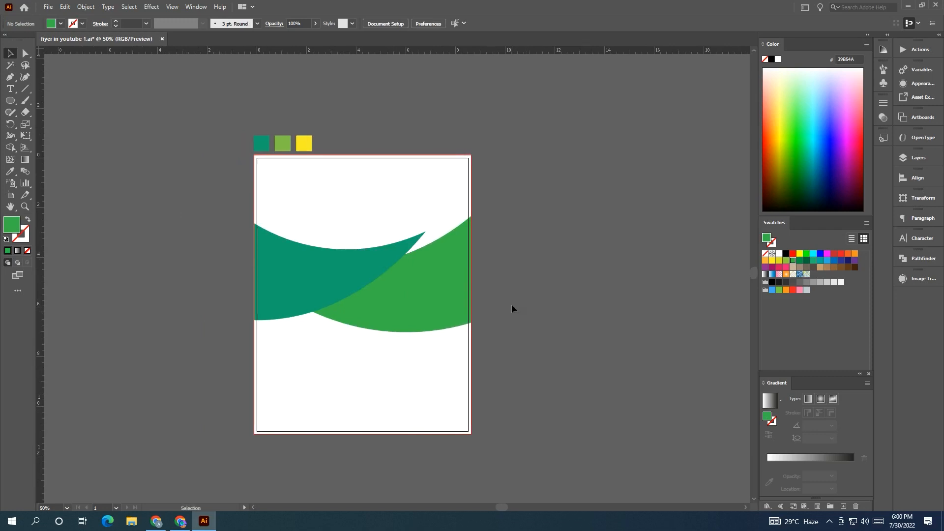
Fill the green wave with a linear gradient from teal to light green, sampling both colours from the squares above the page.
click(402, 306)
click(818, 457)
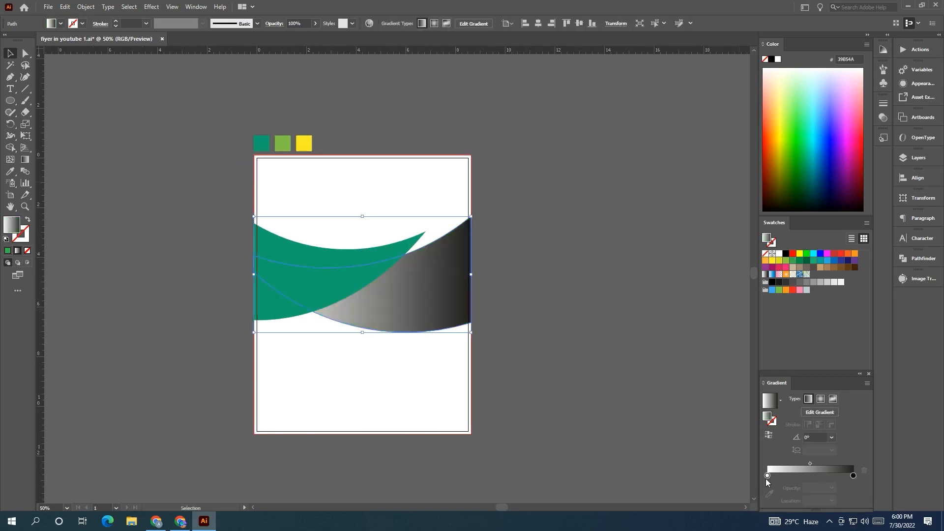
click(768, 493)
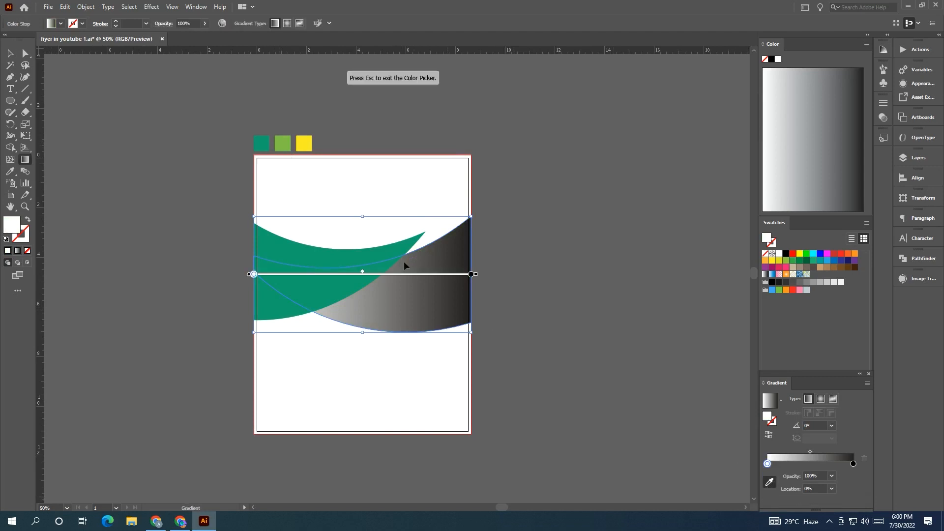
click(261, 143)
click(853, 463)
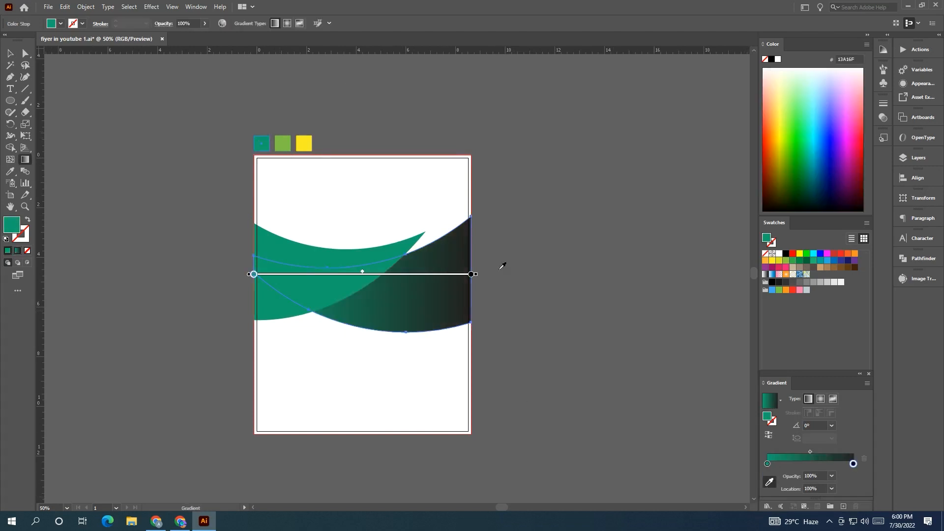
click(289, 143)
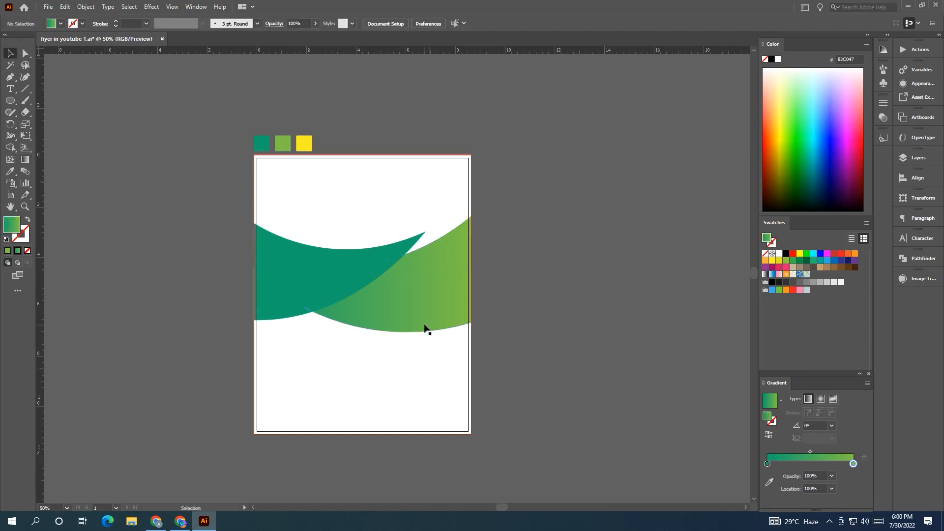
Angle the green wave's gradient diagonally from its lower left to its upper right and shift the midpoint toward the light green.
drag(475, 221, 382, 294)
mouse_move(332, 326)
mouse_down()
mouse_move(449, 219)
mouse_move(435, 247)
mouse_move(425, 242)
mouse_up()
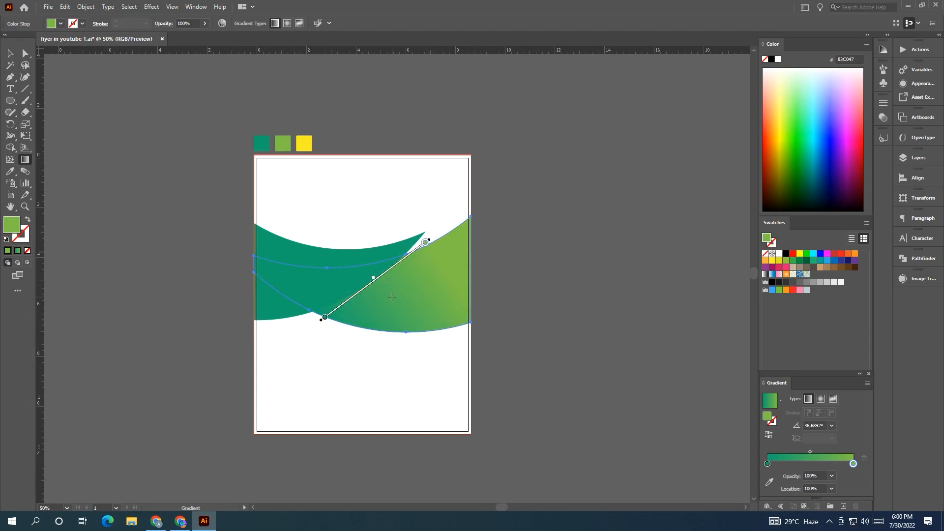
drag(376, 278, 393, 267)
mouse_move(452, 230)
mouse_down()
mouse_move(393, 328)
mouse_move(449, 230)
mouse_move(427, 248)
mouse_move(440, 247)
mouse_up()
mouse_move(329, 323)
mouse_down()
mouse_move(421, 265)
mouse_move(385, 279)
mouse_move(442, 252)
mouse_move(444, 235)
mouse_up()
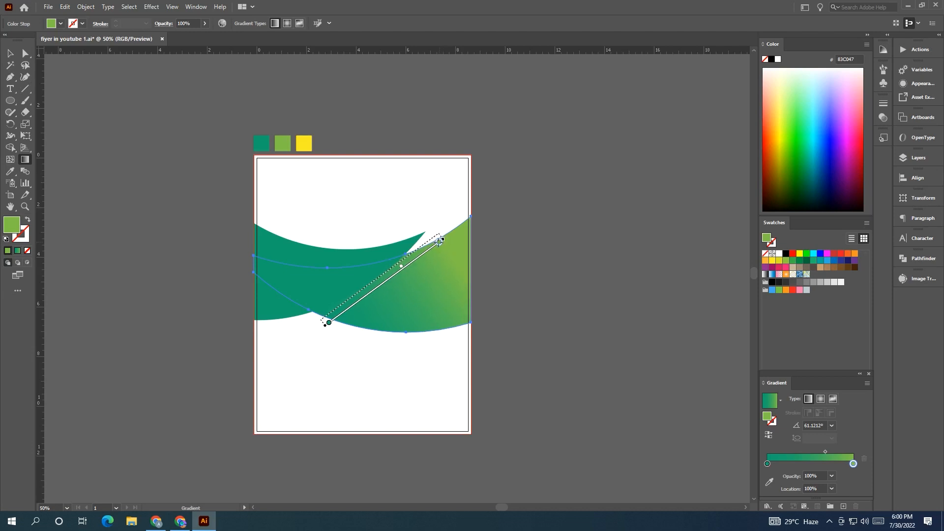
click(11, 54)
Apply a Multiply drop shadow to the teal wave with 41% opacity and 0.125 in blur.
click(301, 287)
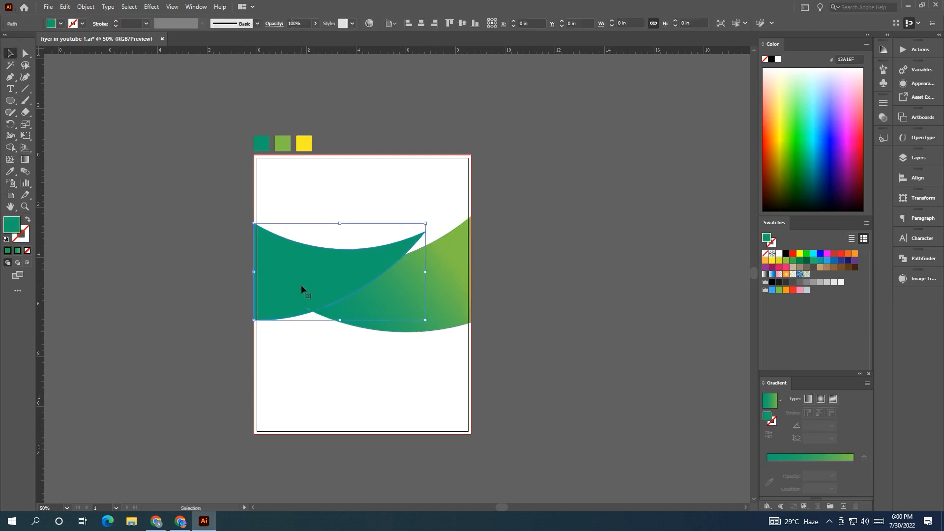
click(152, 6)
mouse_move(205, 124)
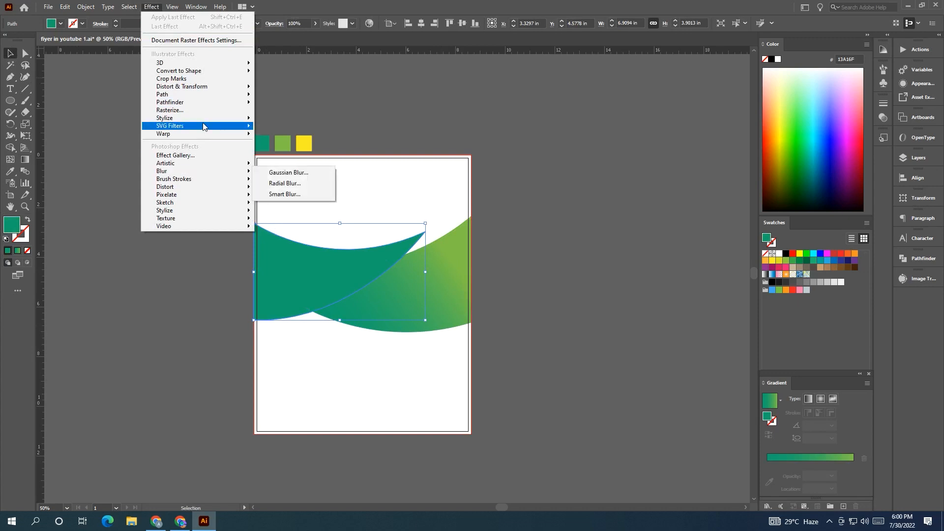
click(288, 119)
click(592, 216)
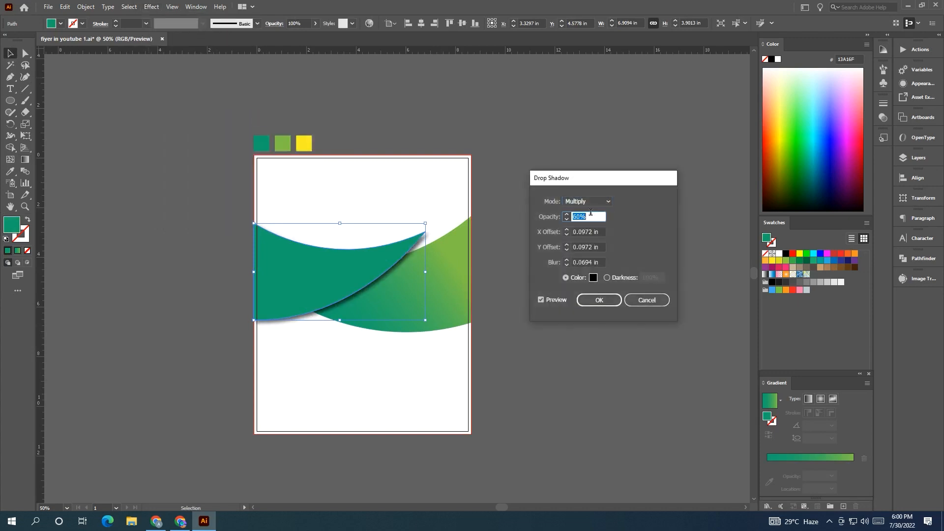
click(600, 262)
scroll(601, 262, up, 5)
scroll(601, 262, down, 4)
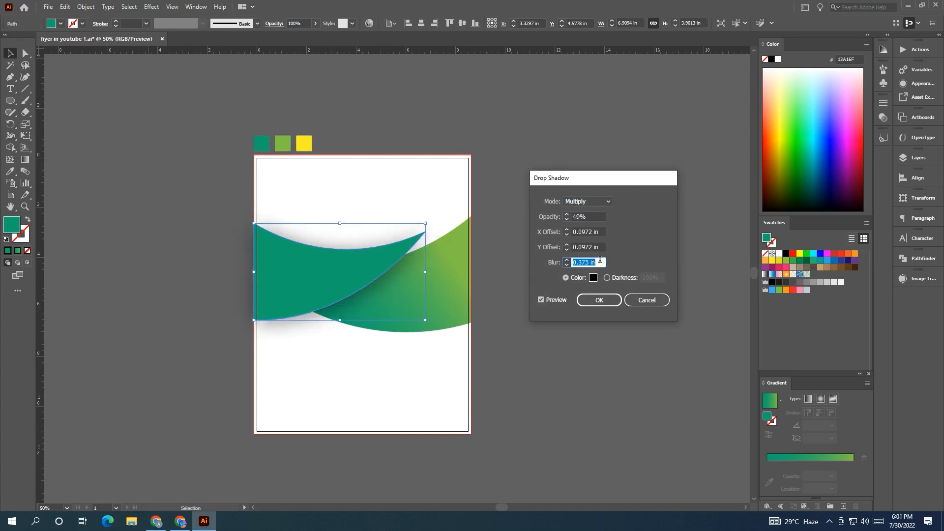
click(599, 216)
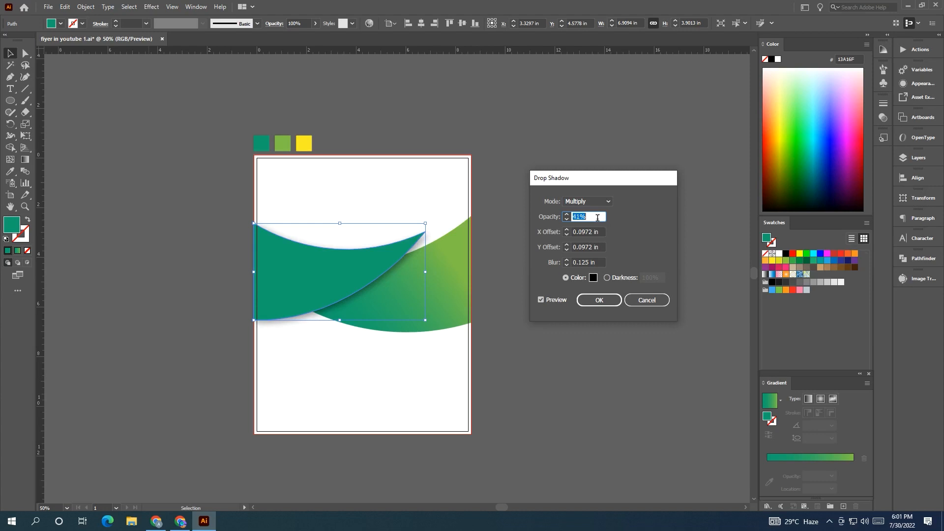
click(599, 299)
click(623, 302)
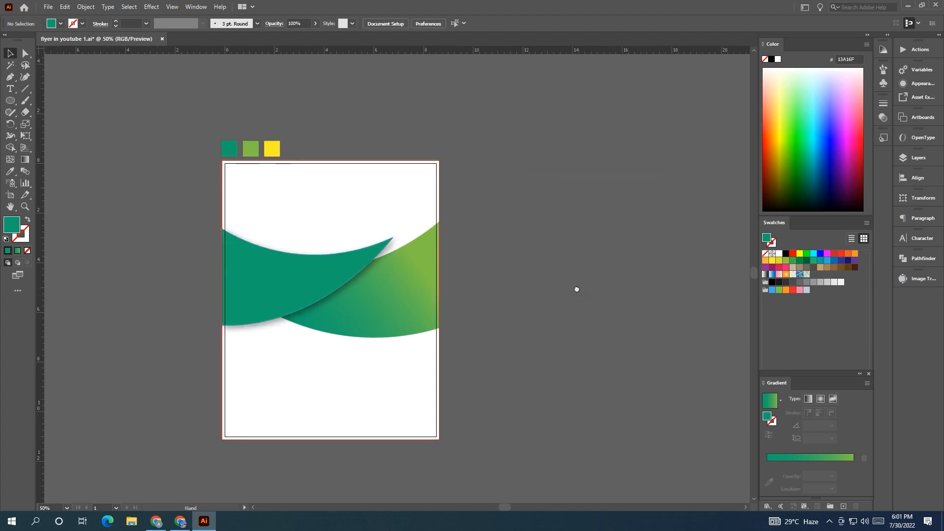
Draw a teal rectangle about 8.75 × 4.71 in across the full width of the page's upper part.
drag(578, 289, 595, 267)
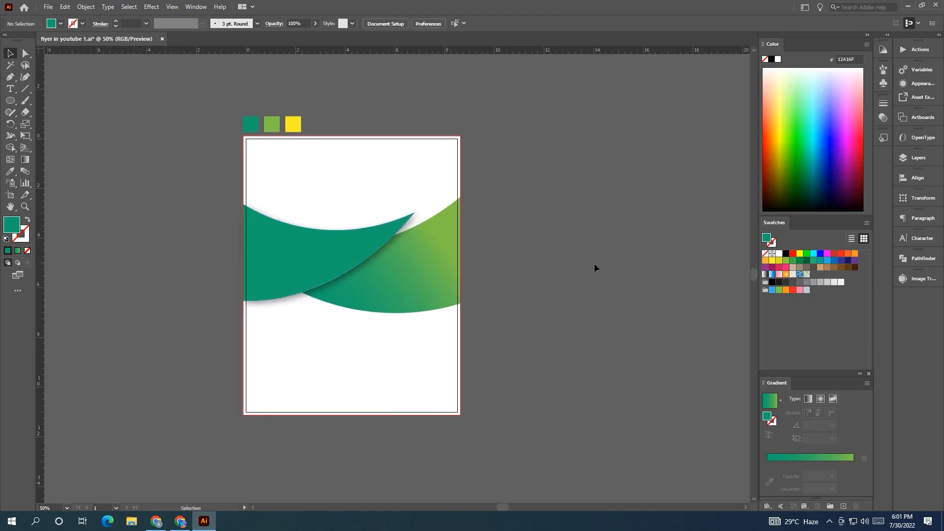
drag(670, 360, 599, 306)
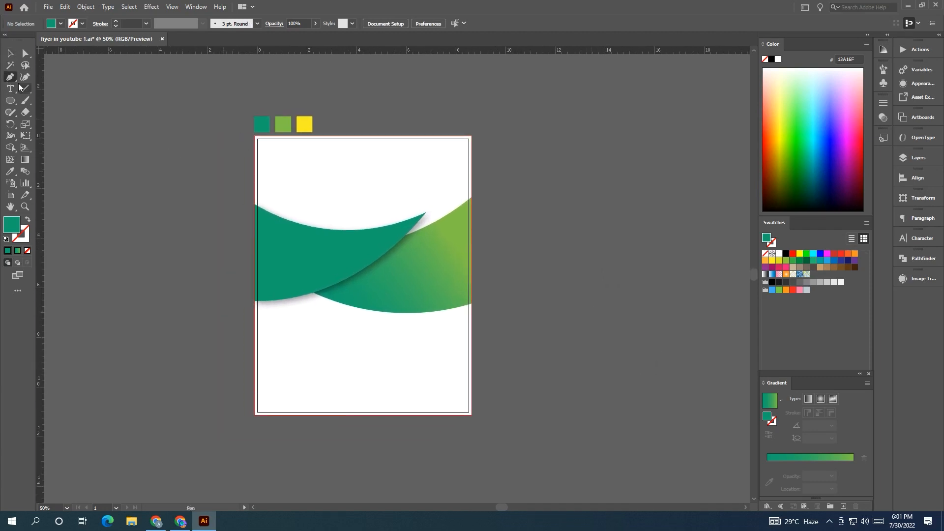
drag(12, 106, 29, 101)
mouse_move(254, 135)
mouse_down()
mouse_move(471, 236)
mouse_move(471, 252)
mouse_up()
key(v)
Bring the teal and gradient waves in front of the new rectangle.
click(327, 283)
right_click(462, 292)
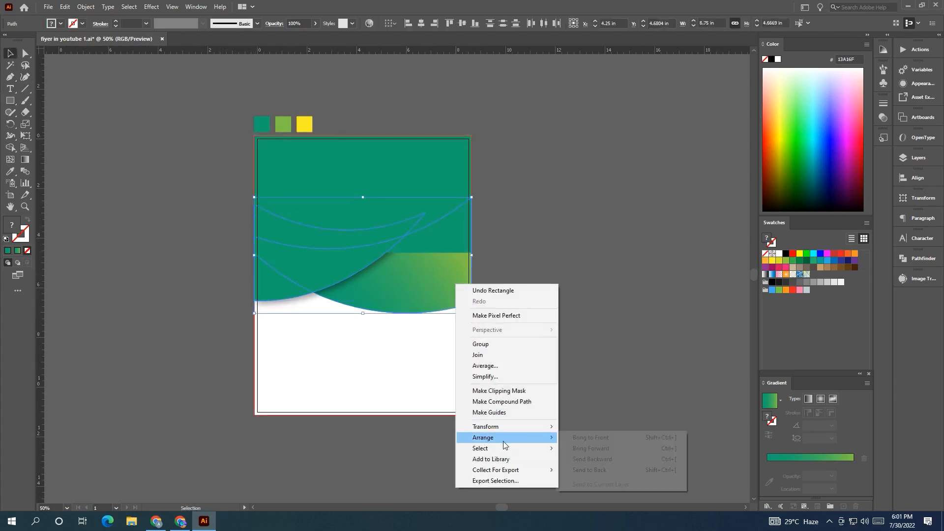
click(564, 436)
click(506, 276)
Fill the rectangle behind the waves with bright green 00FF00.
click(414, 202)
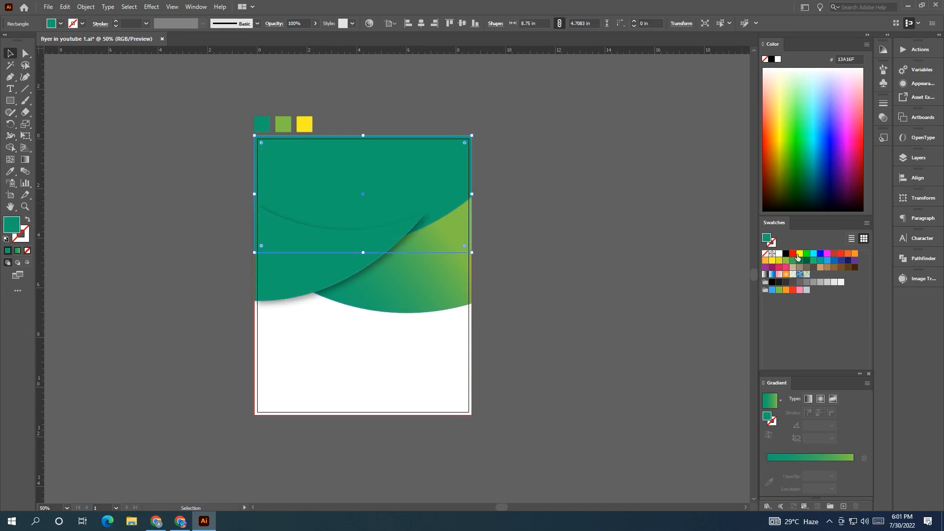
click(805, 257)
click(598, 228)
Move the city skyline photo to the page, enlarge it to about 9.23 × 11.54 in and position it behind the green rectangle.
key(ctrl+minus)
key(ctrl+minus)
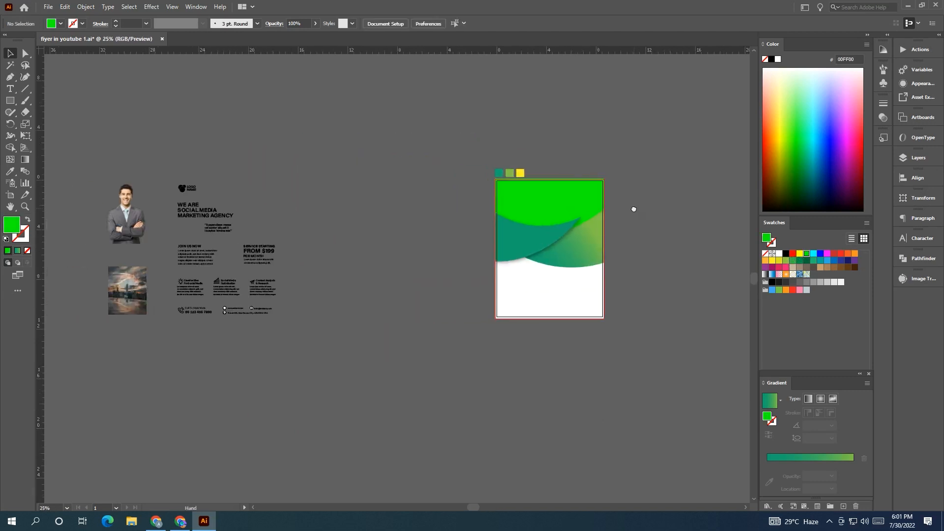
drag(111, 298, 439, 250)
key(ctrl+plus)
key(ctrl+plus)
drag(244, 271, 306, 237)
shift+click(365, 205)
click(294, 301)
drag(342, 274, 585, 422)
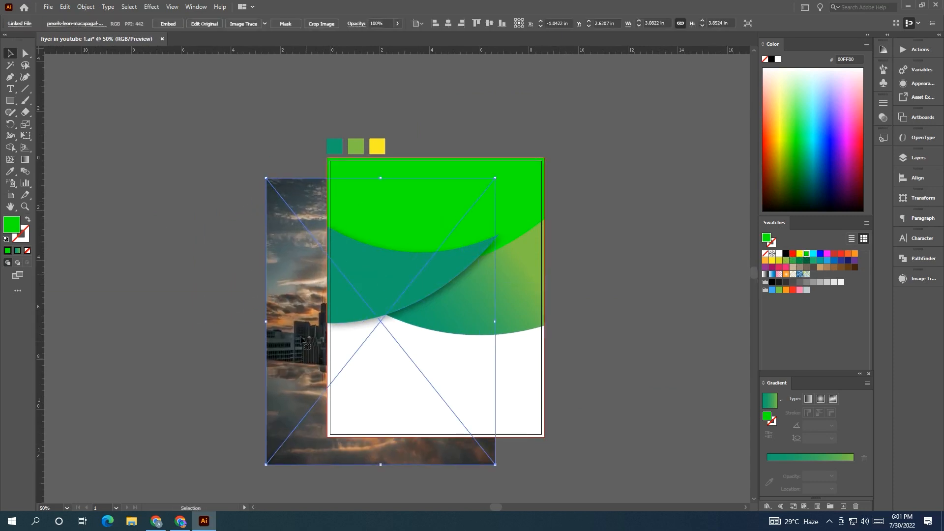
drag(289, 332, 308, 293)
Make a clipping mask of the skyline photo using the bright green rectangle.
shift+click(392, 222)
right_click(392, 223)
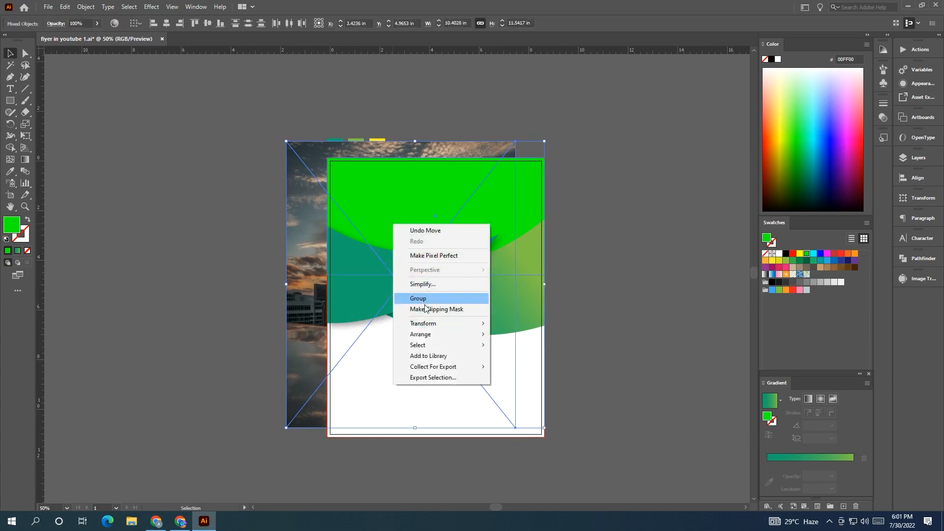
click(423, 298)
Enlarge the masked skyline photo to about 18.75 × 23.44 in and reposition it so the sunset skyline fills the area above the waves.
double_click(445, 220)
drag(444, 219, 478, 161)
drag(549, 227, 620, 235)
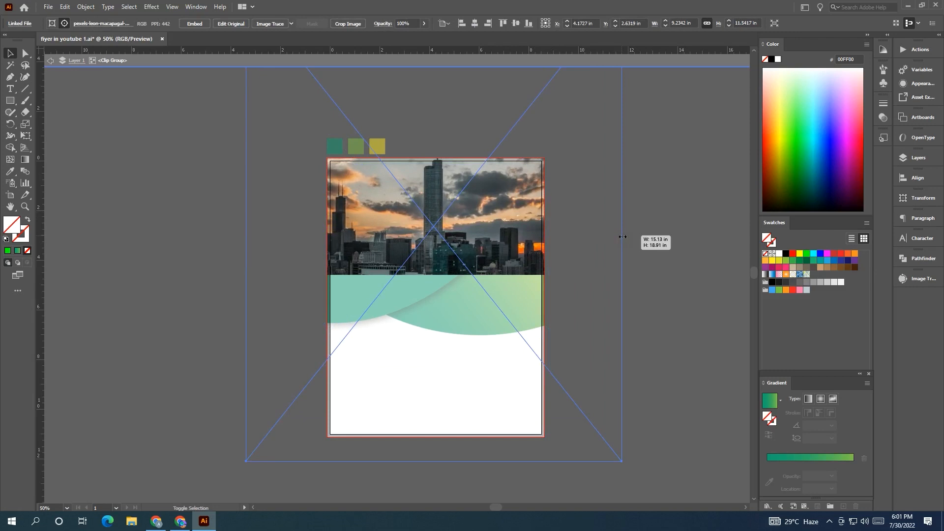
drag(534, 242, 614, 230)
mouse_move(701, 212)
mouse_down()
mouse_move(757, 212)
mouse_move(691, 214)
mouse_up()
click(595, 58)
drag(553, 165, 588, 170)
drag(468, 205, 252, 180)
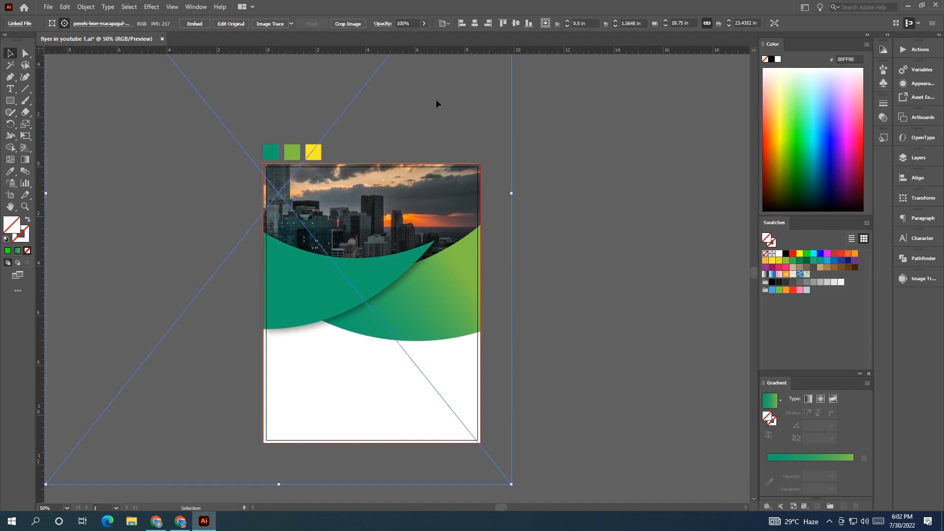
drag(660, 172, 618, 171)
click(618, 172)
drag(525, 204, 576, 195)
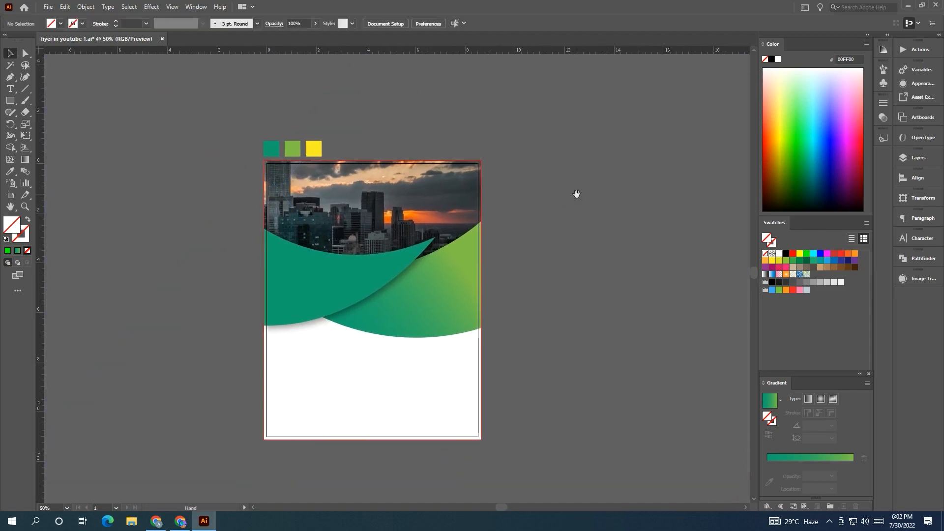
Draw a bright green 8.75 × 5.1667 in rectangle over the skyline photo and bring the waves in front of it.
mouse_move(264, 160)
mouse_down()
mouse_move(481, 283)
mouse_move(417, 278)
mouse_move(480, 288)
mouse_up()
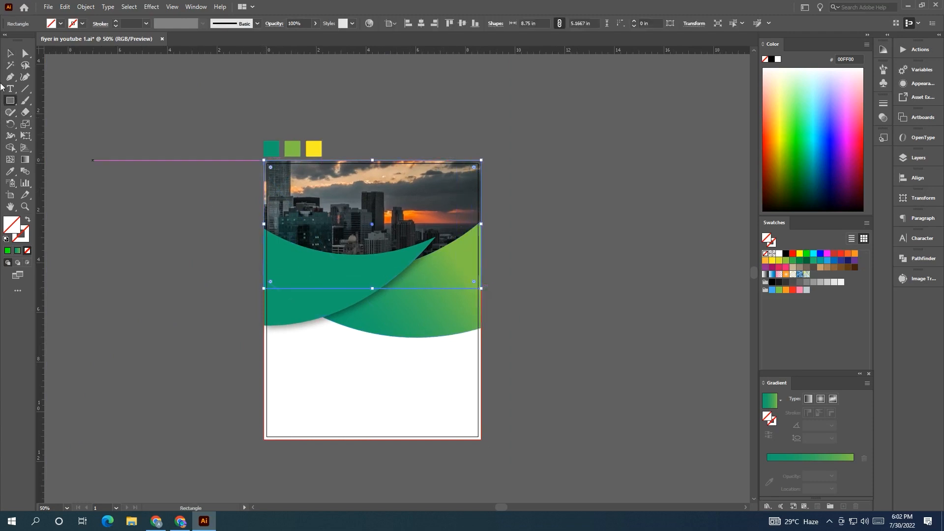
click(8, 252)
click(337, 341)
click(312, 312)
right_click(313, 308)
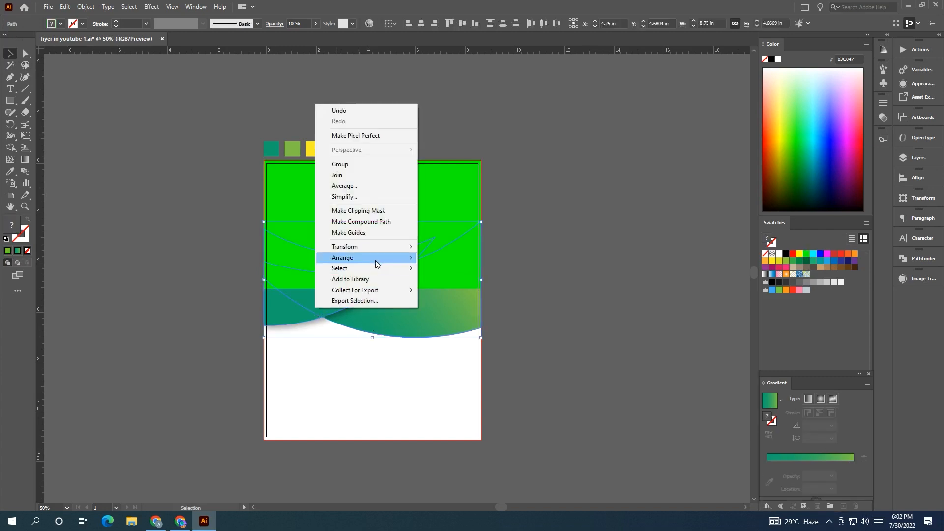
mouse_move(376, 261)
click(443, 258)
Give the rectangle the green wave's teal-to-green gradient at about 23° and lower its opacity to 33%.
click(423, 212)
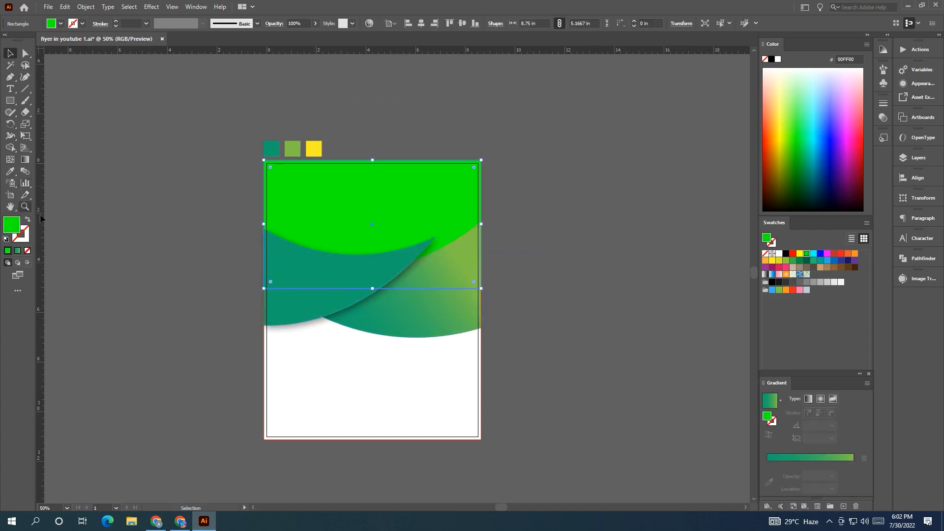
key(period)
key(g)
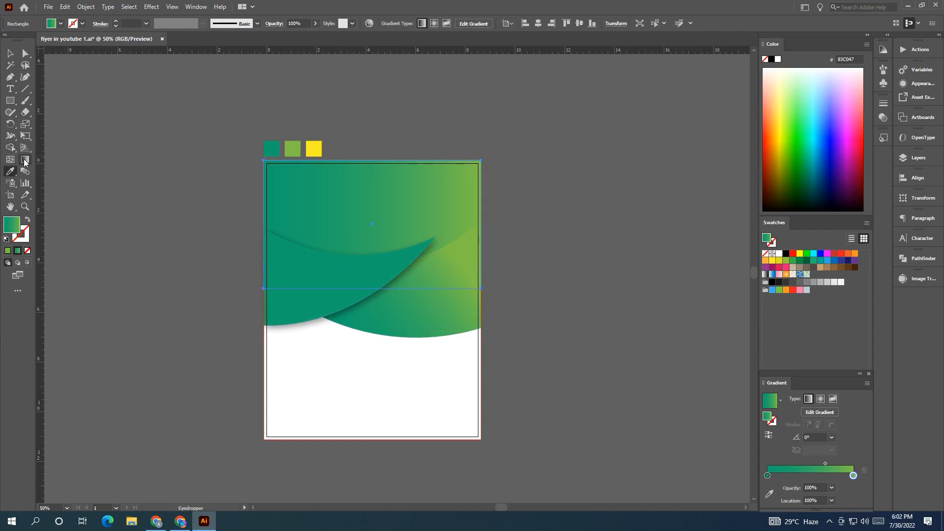
mouse_move(485, 173)
mouse_down()
mouse_move(318, 249)
mouse_move(457, 190)
mouse_move(444, 191)
mouse_up()
click(10, 53)
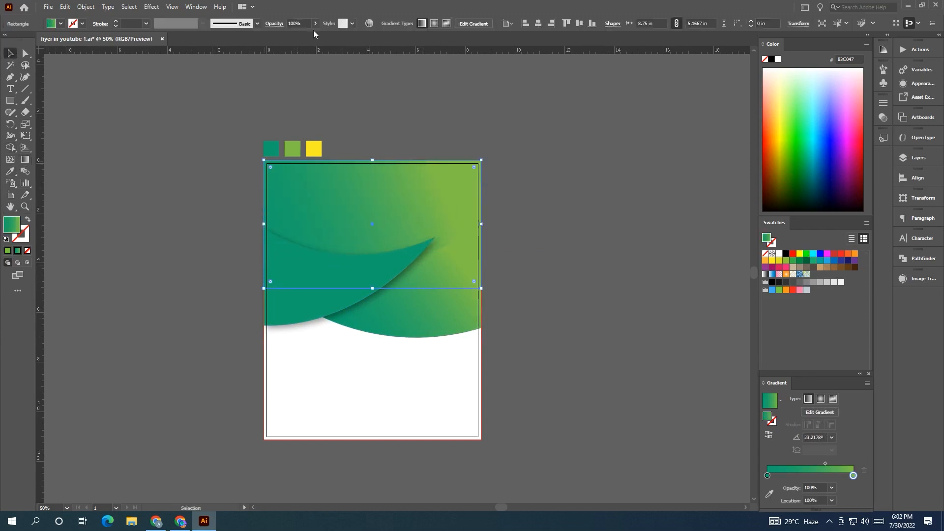
click(315, 23)
drag(314, 36, 289, 35)
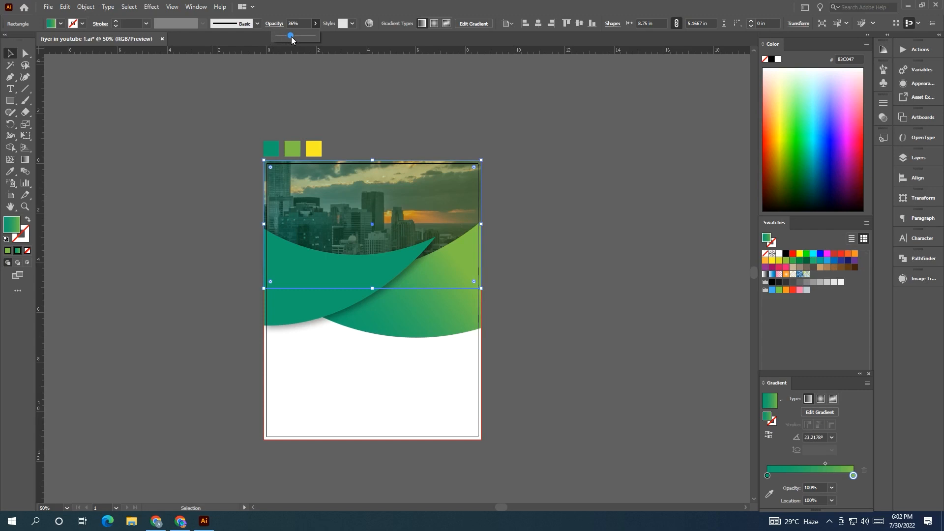
Fade the overlay's teal gradient stop to 0% opacity, add a 94% green stop near 86% and redirect the gradient to about 20°.
mouse_move(853, 476)
mouse_down()
mouse_move(788, 475)
mouse_move(844, 472)
mouse_up()
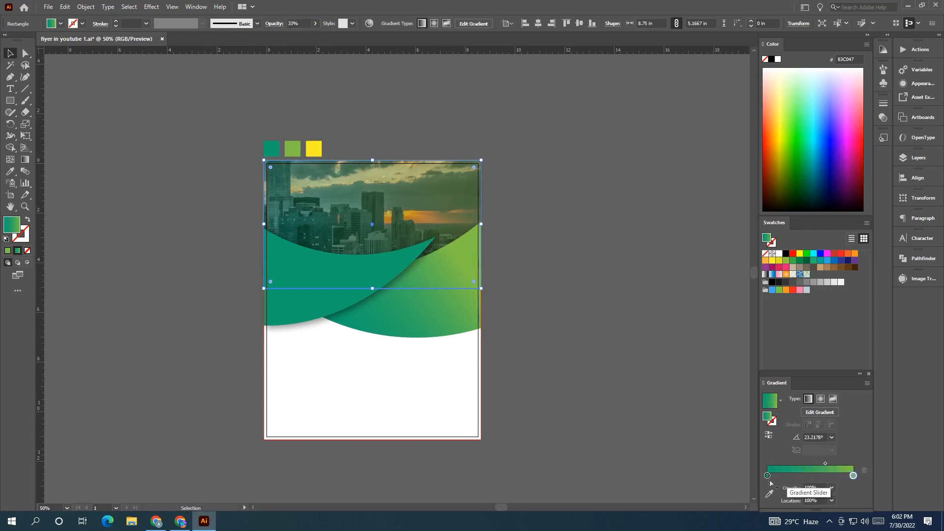
click(832, 489)
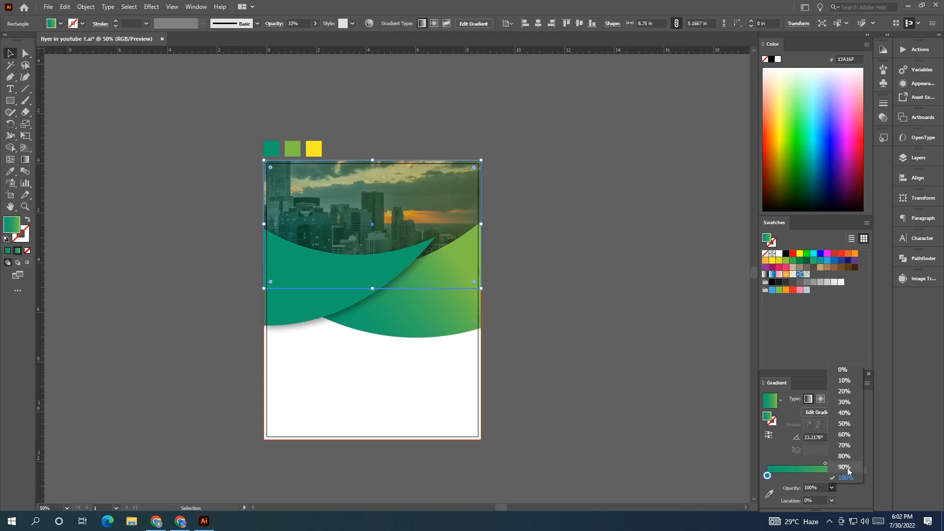
click(842, 370)
key(g)
mouse_move(289, 258)
mouse_down()
mouse_move(442, 200)
mouse_move(487, 154)
mouse_move(494, 173)
mouse_up()
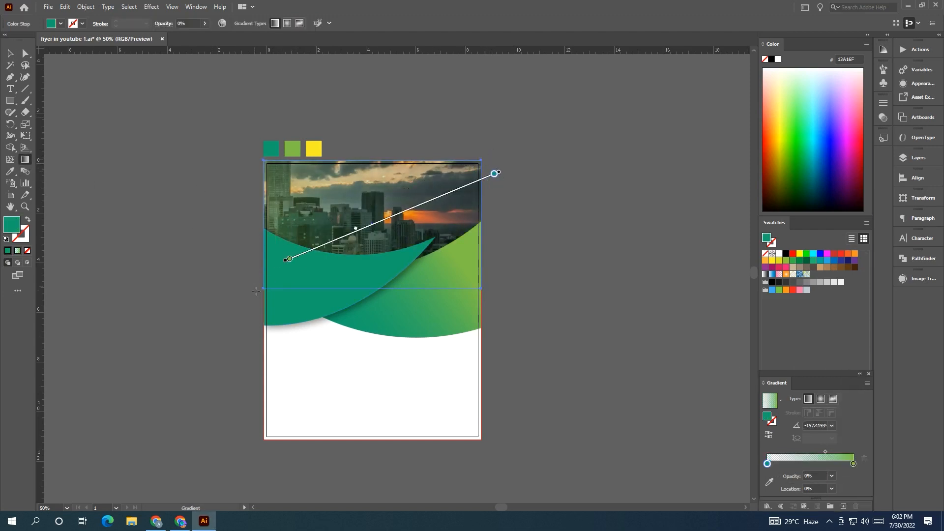
mouse_move(262, 289)
mouse_down()
mouse_move(371, 209)
mouse_move(428, 193)
mouse_move(352, 225)
mouse_move(366, 231)
mouse_move(394, 217)
mouse_up()
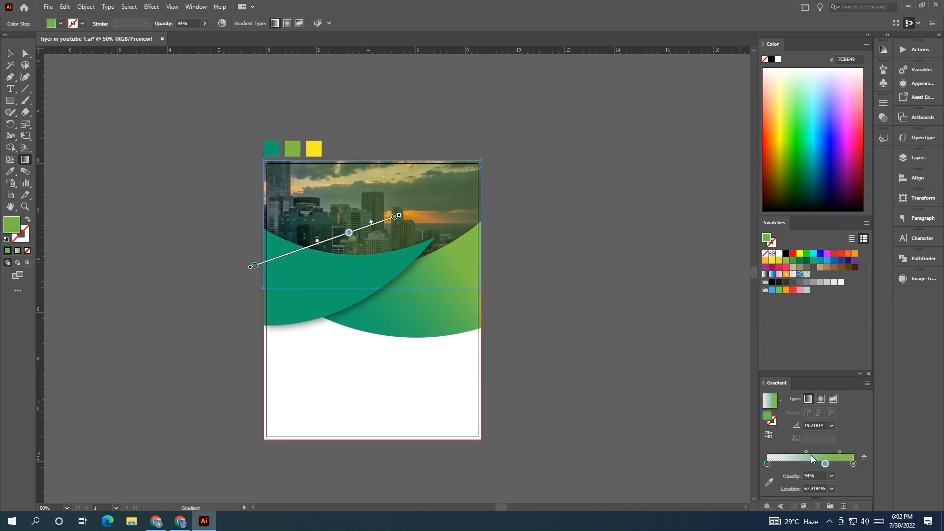
drag(490, 152, 343, 239)
mouse_move(258, 293)
mouse_down()
mouse_move(447, 186)
mouse_move(456, 184)
mouse_move(442, 197)
mouse_move(463, 185)
mouse_move(467, 201)
mouse_move(431, 189)
mouse_move(419, 207)
mouse_up()
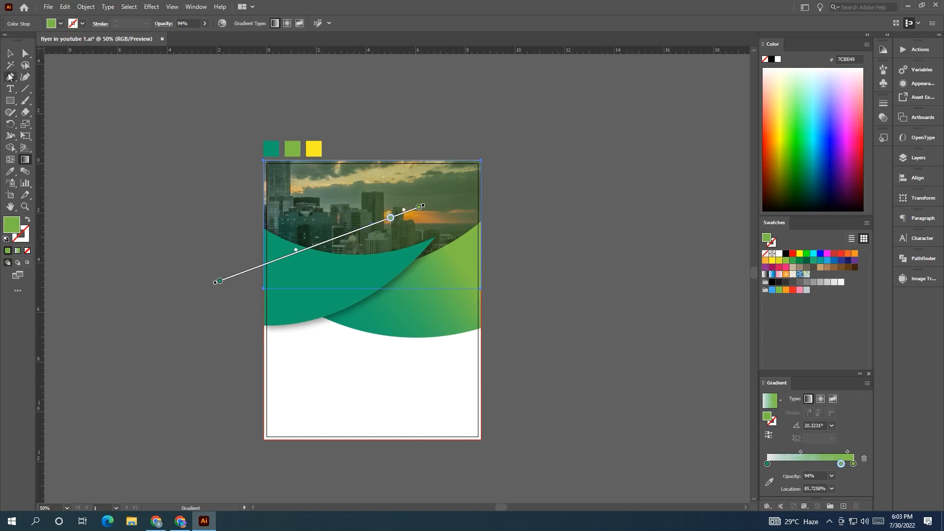
click(9, 53)
Move the businessman photo beside the page and embed it in the document.
scroll(274, 179, up, 2)
mouse_move(235, 124)
mouse_down()
mouse_move(235, 167)
mouse_move(379, 189)
mouse_move(462, 187)
mouse_up()
key(ctrl+minus)
key(ctrl+minus)
key(ctrl+minus)
key(ctrl+minus)
key(ctrl+minus)
drag(381, 274, 463, 277)
drag(133, 211, 555, 270)
drag(555, 270, 181, 287)
drag(302, 224, 571, 225)
click(164, 24)
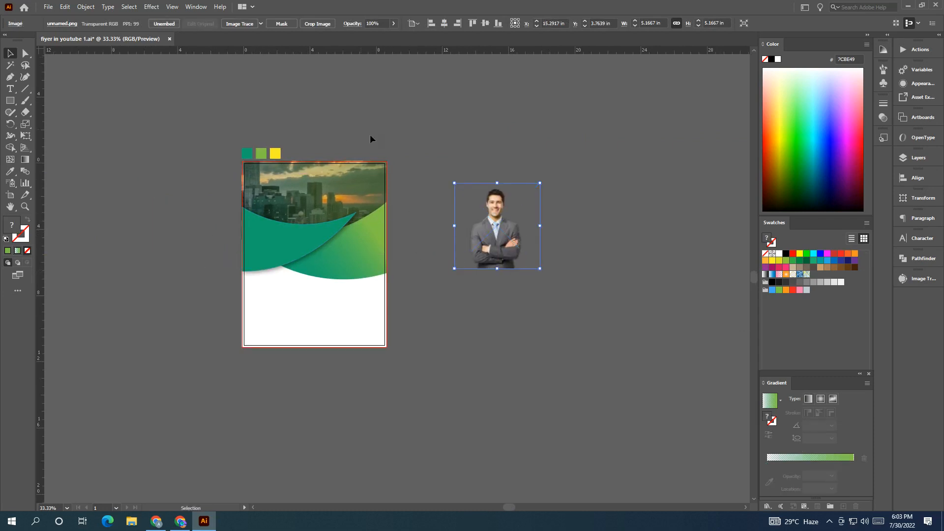
Move the businessman photo onto the skyline header and bring it to the front.
click(423, 191)
drag(486, 229, 335, 220)
right_click(479, 240)
mouse_move(538, 326)
click(614, 326)
Bring the waves in front of the businessman photo and shrink the photo to fit the right side of the header.
click(299, 239)
right_click(300, 240)
mouse_move(366, 396)
click(432, 393)
drag(297, 147, 312, 164)
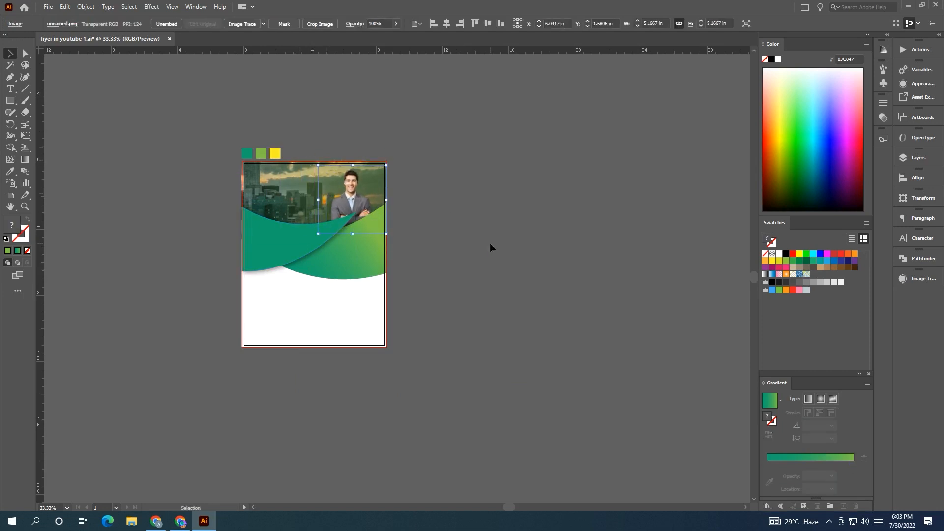
Scale the businessman photo down slightly more so he stands above the point where the two waves meet.
click(490, 245)
scroll(401, 248, up, 1)
drag(434, 229, 519, 259)
drag(425, 273, 417, 208)
drag(416, 153, 417, 157)
click(571, 226)
drag(568, 245, 593, 242)
Try to bring the gradient overlay in front of the businessman photo and the waves.
right_click(376, 199)
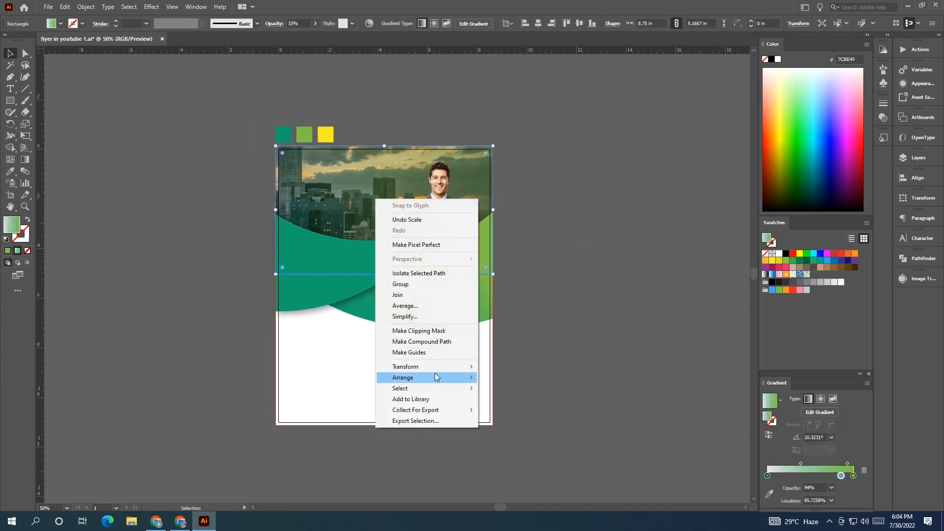
mouse_move(464, 377)
click(516, 377)
click(593, 336)
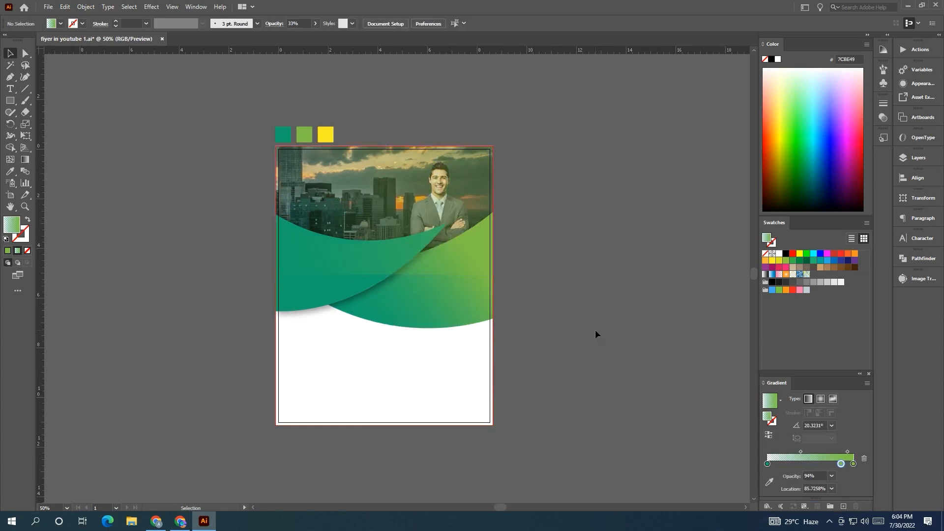
Scale the teal wave down slightly from its upper-right corner, keeping its lower-left corner fixed, to reveal more of the businessman.
drag(595, 325, 614, 319)
click(417, 267)
drag(467, 209, 455, 226)
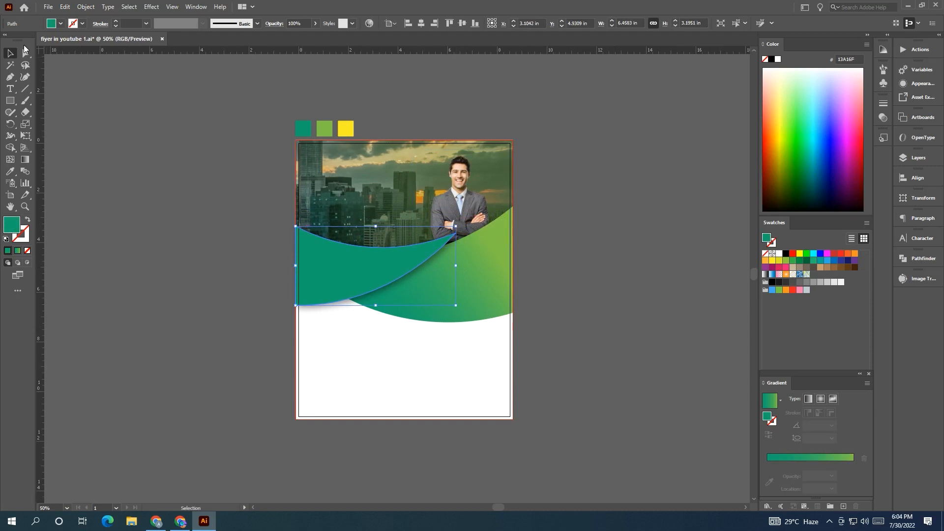
click(229, 247)
drag(244, 253, 201, 247)
click(351, 256)
drag(411, 221, 418, 216)
click(580, 253)
drag(580, 252, 491, 267)
Move the prepared flyer texts, logo and icons from far off the page to just beside its left edge.
scroll(689, 246, left, 8)
scroll(472, 280, down, 1)
click(262, 242)
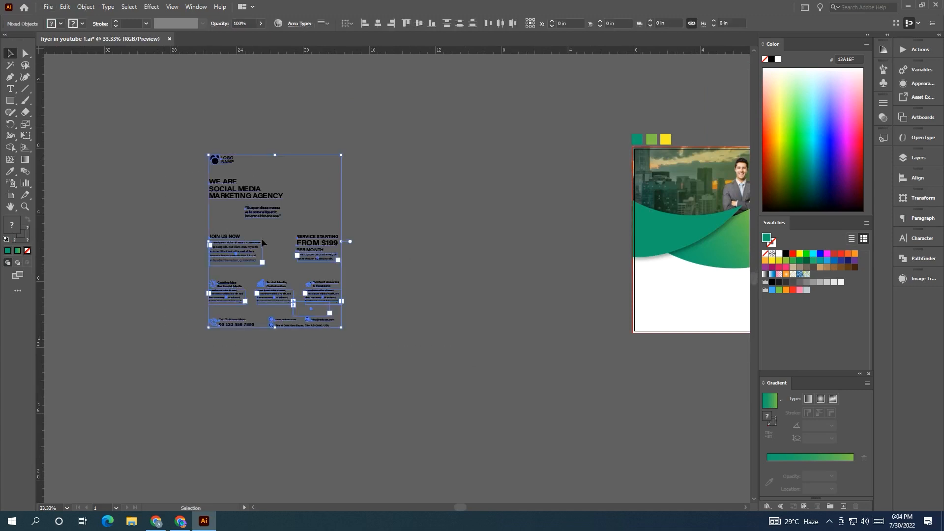
drag(417, 253, 471, 252)
click(631, 408)
drag(646, 387, 369, 414)
scroll(356, 388, up, 1)
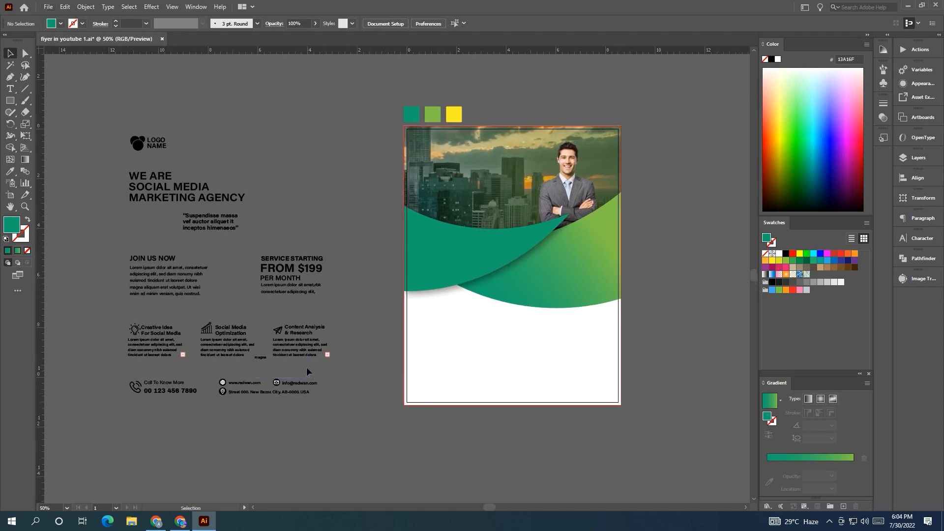
Move the logo away from the other text, color it white and fill its symbol with the palette yellow F9ED24.
drag(147, 144, 278, 146)
click(779, 254)
click(322, 183)
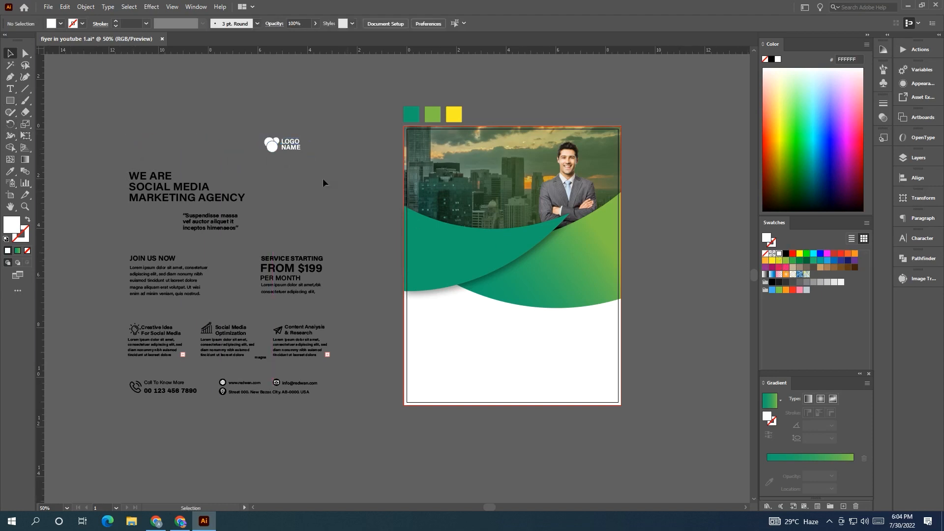
click(273, 147)
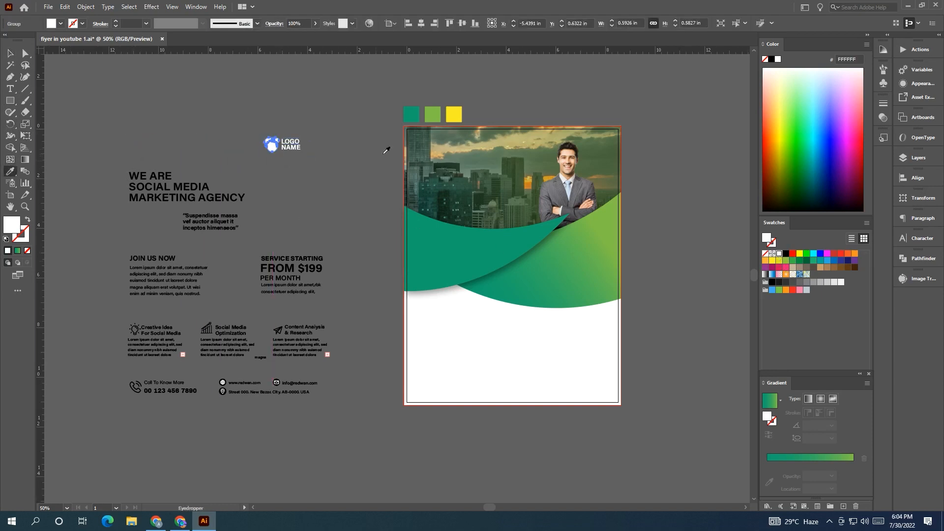
click(453, 112)
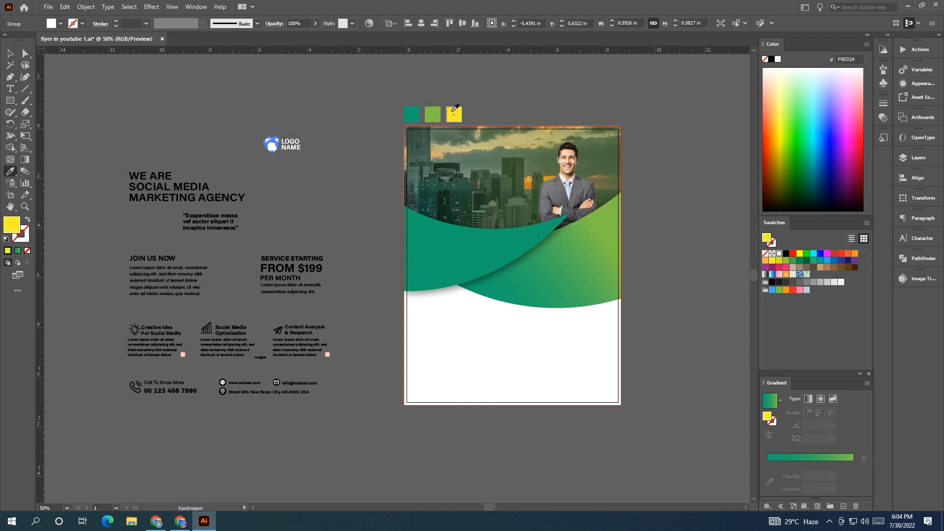
Scale the logo down a little, move it closer to the page and bring it to the front.
drag(178, 111, 334, 144)
right_click(448, 150)
mouse_move(516, 267)
click(565, 261)
click(67, 104)
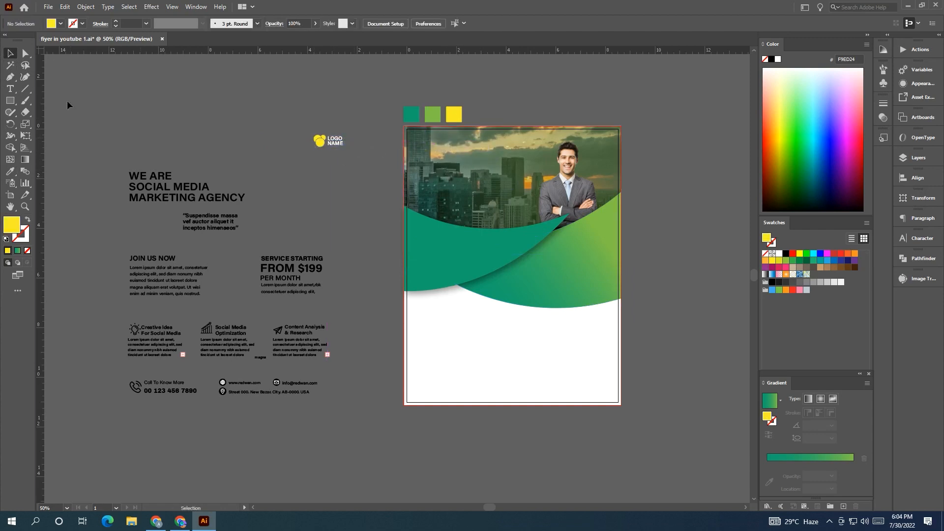
Draw a small yellow square in the page's upper-left corner and place a copy in the lower-right corner.
click(10, 101)
drag(404, 126, 615, 402)
click(10, 54)
click(375, 138)
click(371, 94)
Place two vertical and two horizontal guides along the inner edges of the yellow corner squares as margins.
drag(44, 151, 416, 132)
drag(446, 51, 422, 138)
drag(521, 49, 608, 399)
click(647, 355)
drag(660, 339, 638, 338)
Move the logo onto the header, aligned to the upper-left corner of the margin guides.
drag(316, 143, 381, 144)
scroll(406, 148, up, 5)
scroll(382, 151, down, 3)
click(282, 236)
drag(282, 236, 295, 182)
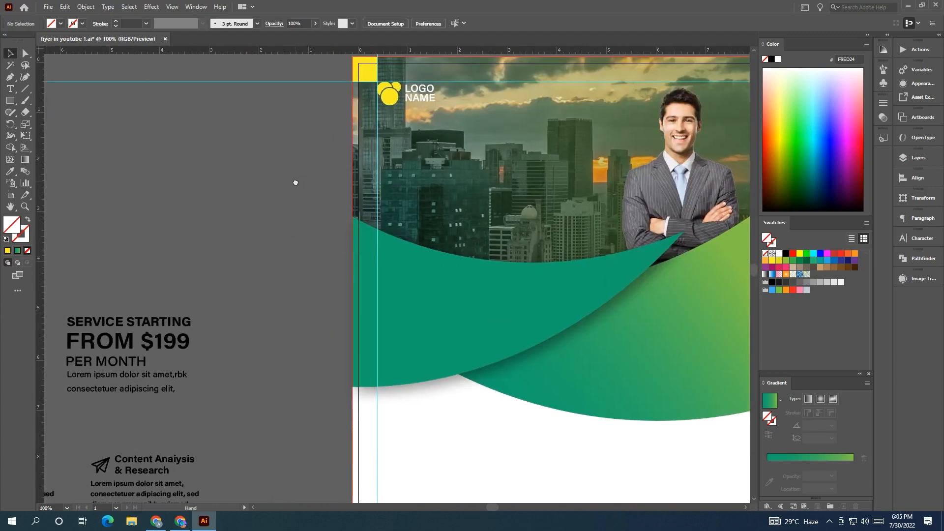
scroll(294, 184, down, 2)
drag(273, 222, 365, 259)
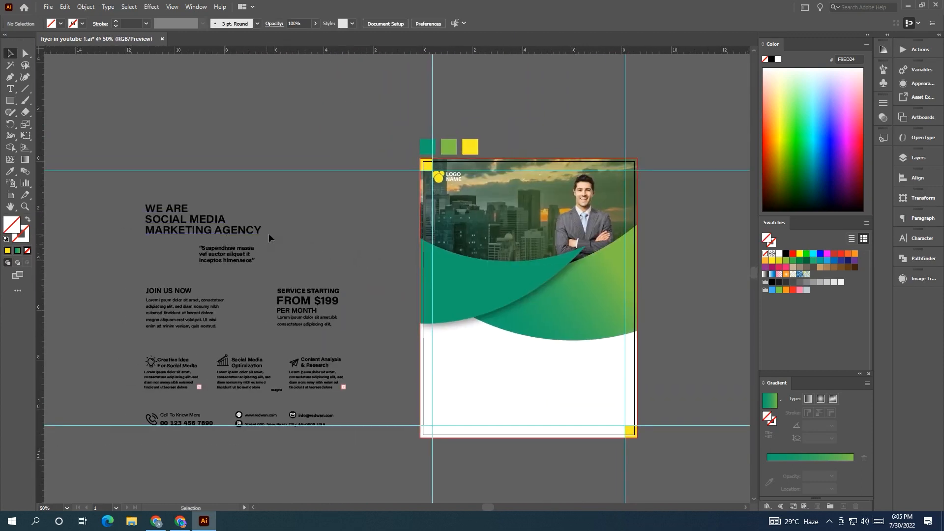
Bring all the remaining flyer texts and icons beside the page to the front.
drag(165, 225, 354, 225)
key(ctrl+z)
click(108, 204)
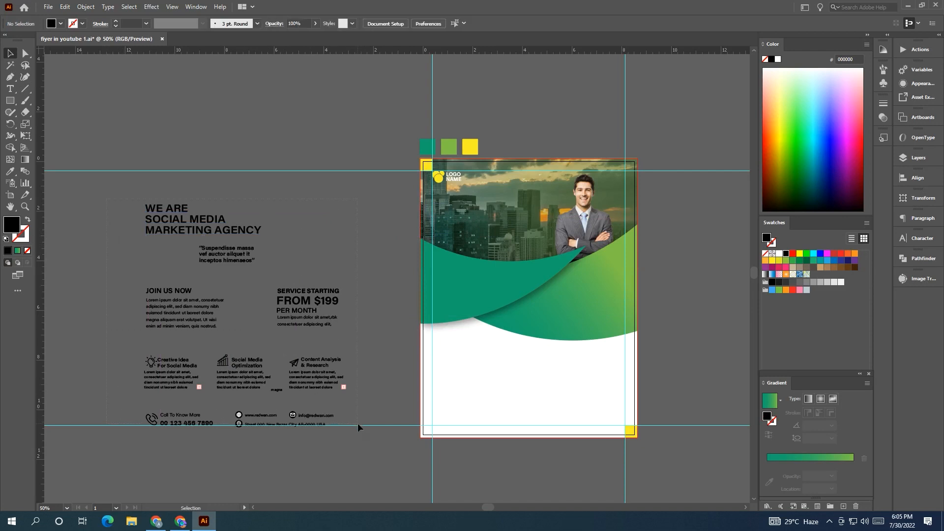
right_click(358, 428)
mouse_move(432, 373)
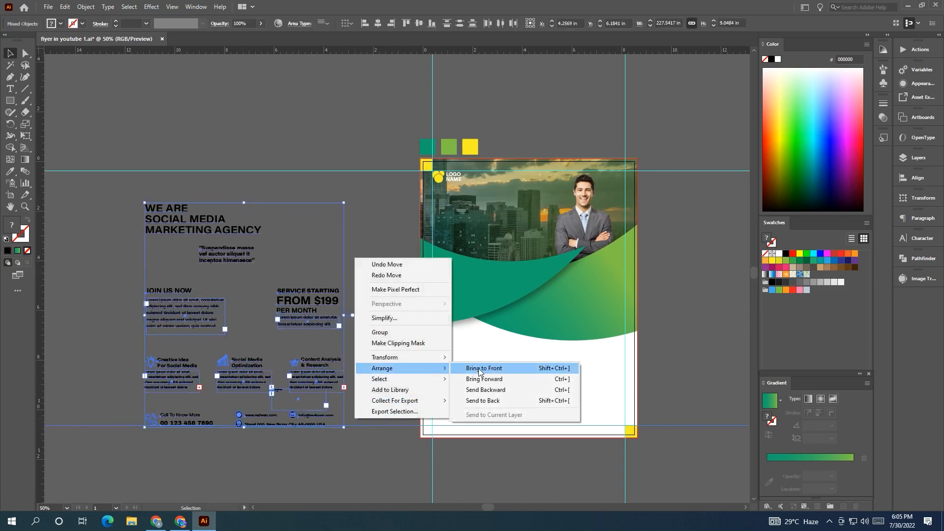
click(478, 368)
click(366, 338)
Move the headline and its quote onto the header, beneath the logo and aligned to the left margin guide.
drag(113, 165, 114, 165)
click(303, 267)
drag(169, 219, 455, 205)
click(352, 217)
drag(356, 215, 267, 219)
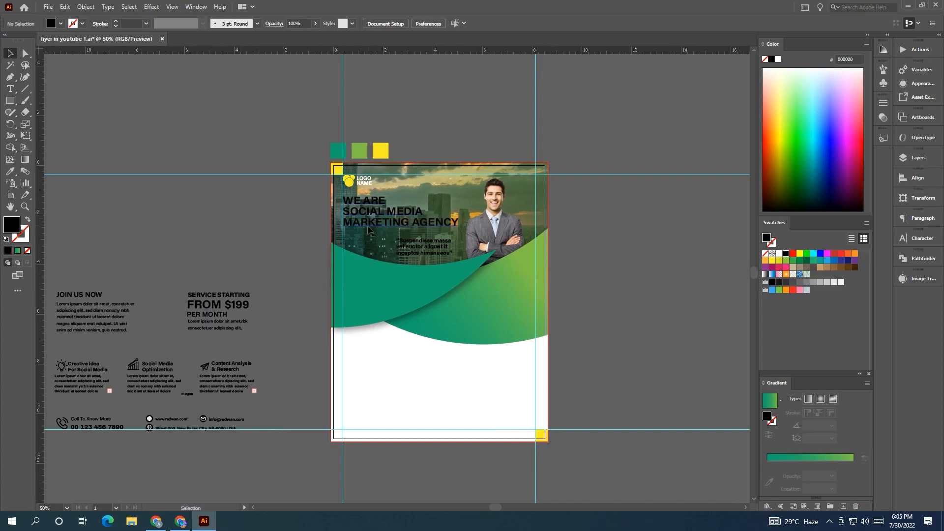
Color the headline "WE ARE SOCIAL MEDIA MARKETING AGENCY" white (FFFFFF).
click(389, 225)
click(780, 254)
click(361, 246)
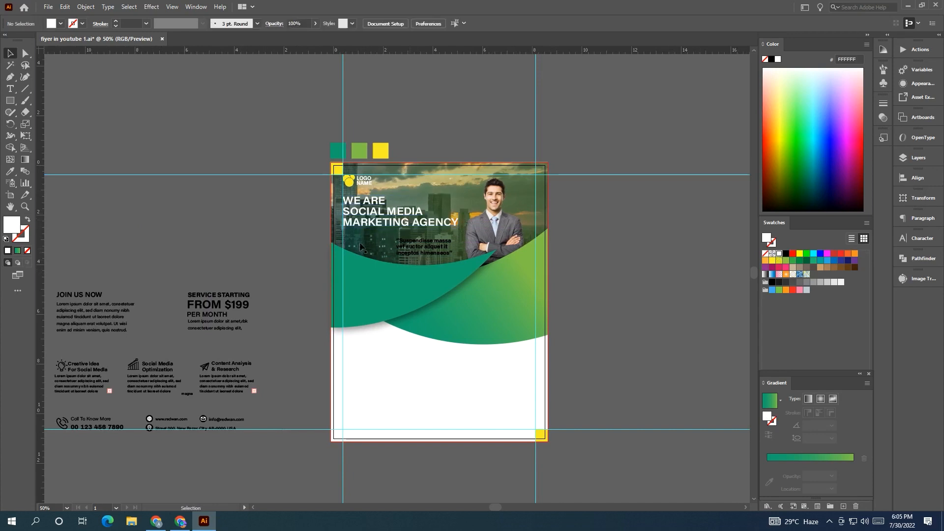
Color the headline words "SOCIAL MEDIA" with the palette yellow F9ED24.
click(6, 87)
drag(421, 213, 342, 211)
key(i)
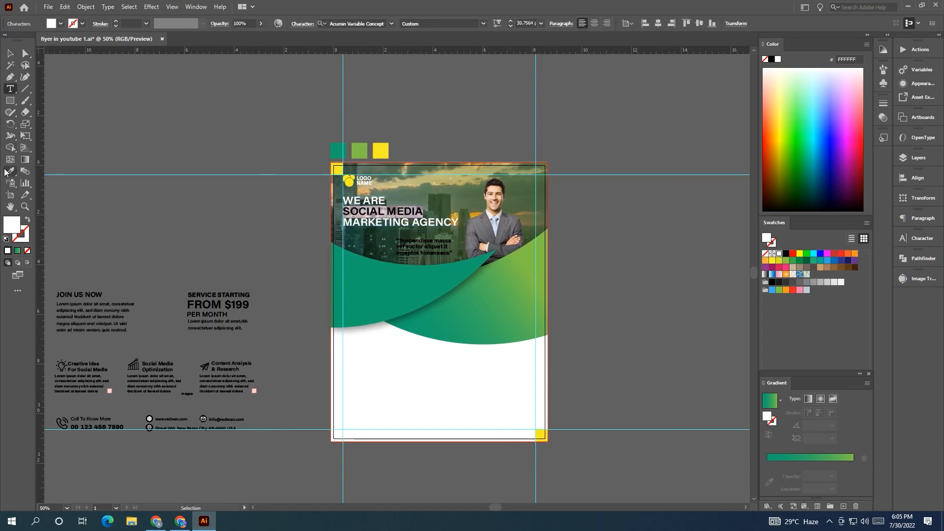
click(380, 150)
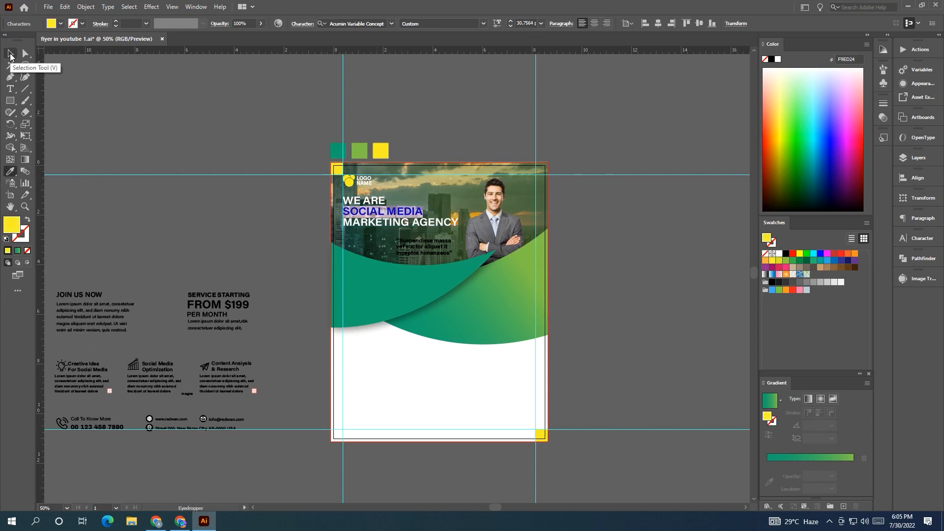
click(11, 57)
click(177, 129)
Reduce the font weight of the headline line "MARKETING AGENCY" to 524.
click(11, 89)
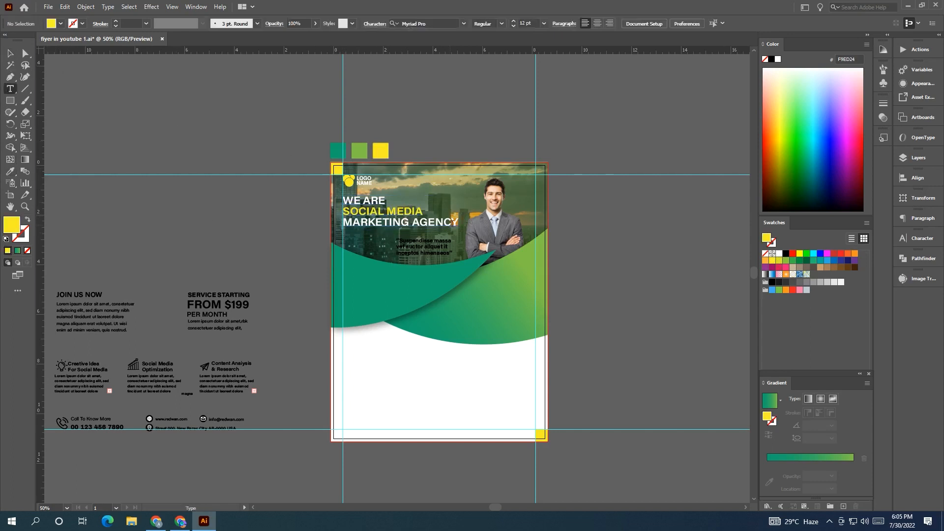
drag(409, 230, 342, 224)
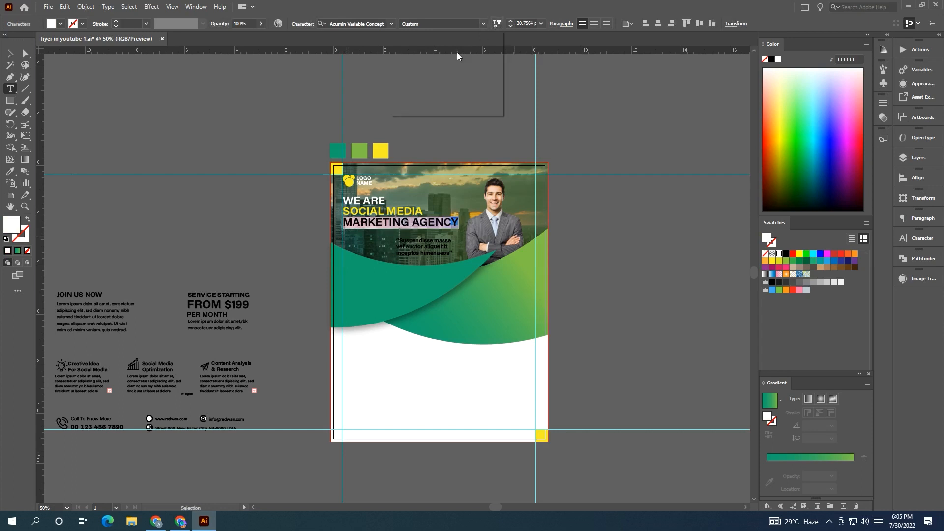
drag(445, 52, 435, 52)
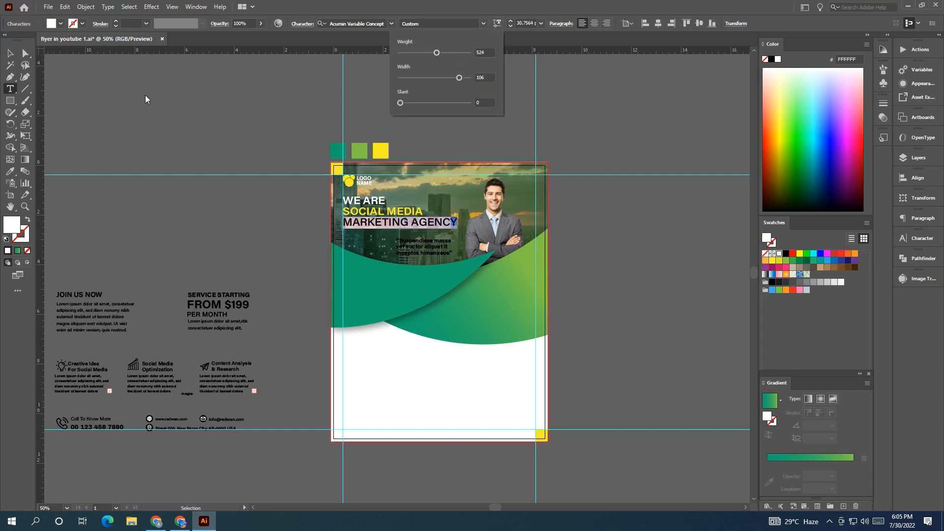
click(12, 54)
click(229, 122)
drag(230, 122, 268, 90)
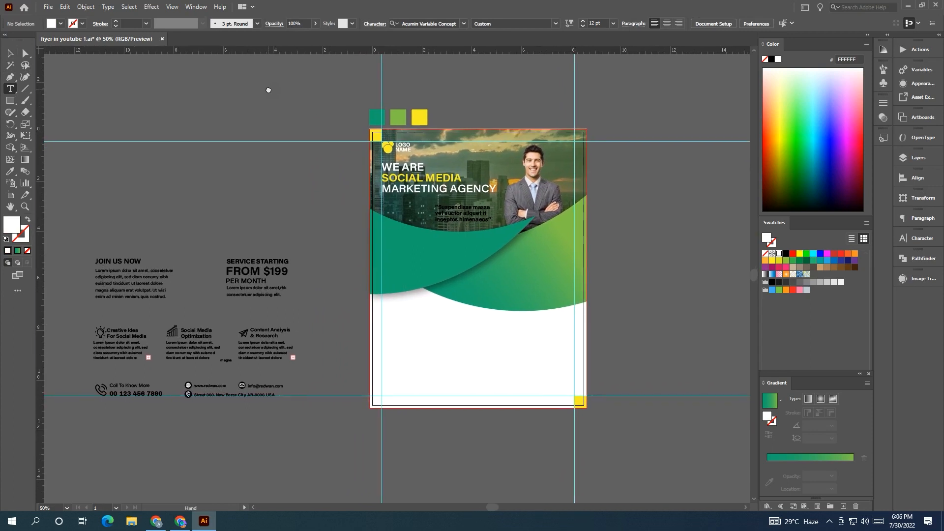
click(14, 51)
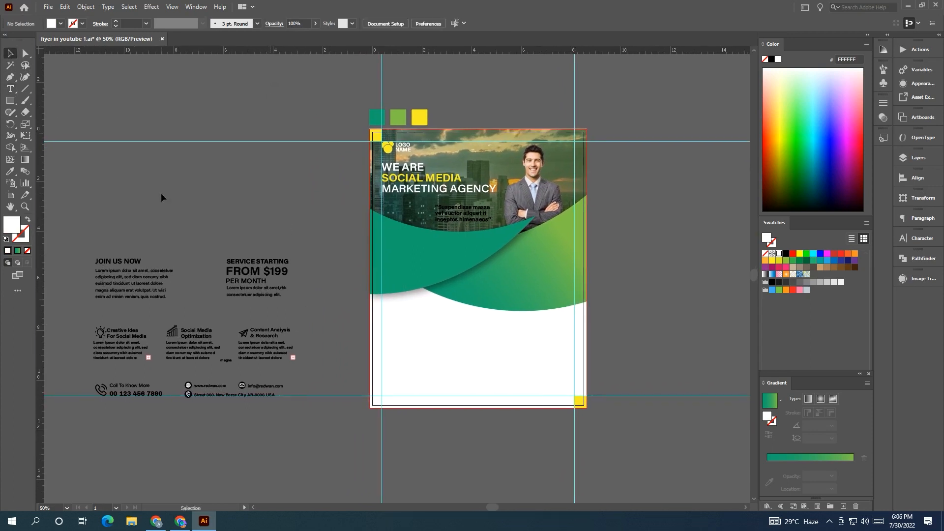
Color the "JOIN US NOW" and "SERVICE STARTING FROM $199" text blocks white (FFFFFF) and move them onto the green waves.
drag(335, 314, 335, 314)
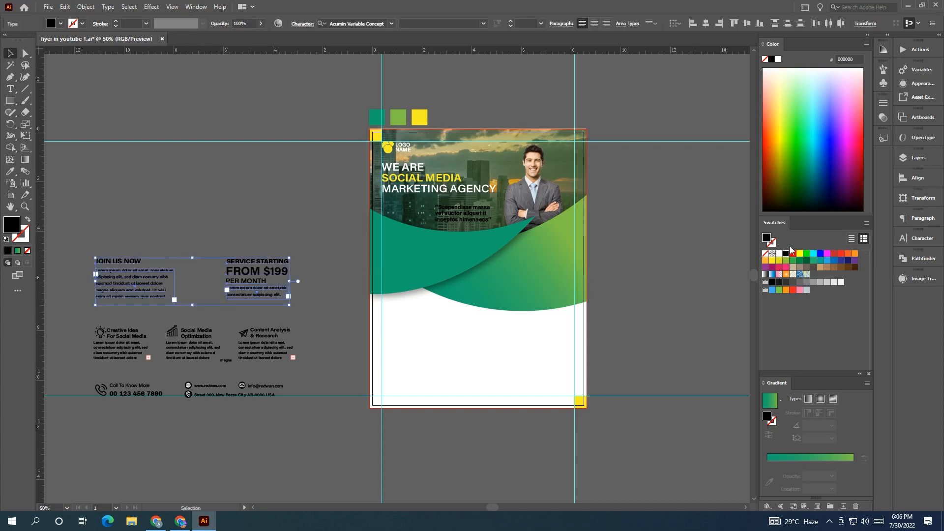
click(778, 254)
drag(130, 279, 416, 254)
click(612, 292)
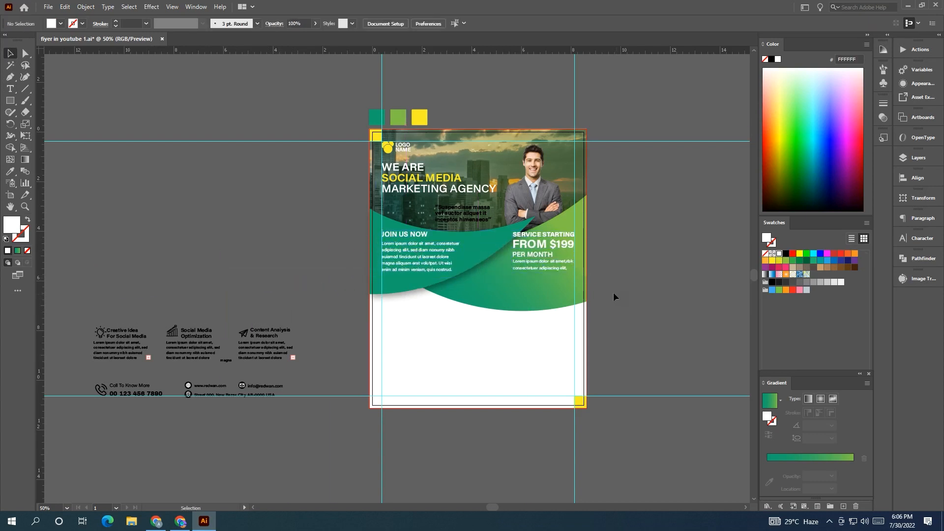
Shift the service price block lower on the light green wave and nudge the "JOIN US NOW" block slightly down on the teal wave.
mouse_move(556, 259)
mouse_down()
mouse_move(556, 274)
mouse_move(542, 262)
mouse_up()
click(609, 275)
drag(380, 249, 397, 245)
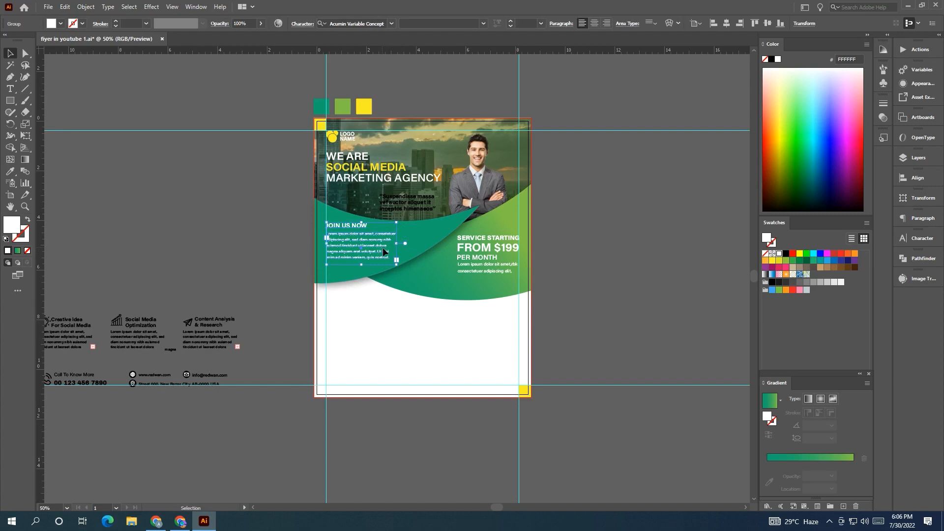
click(622, 286)
scroll(623, 285, right, 1)
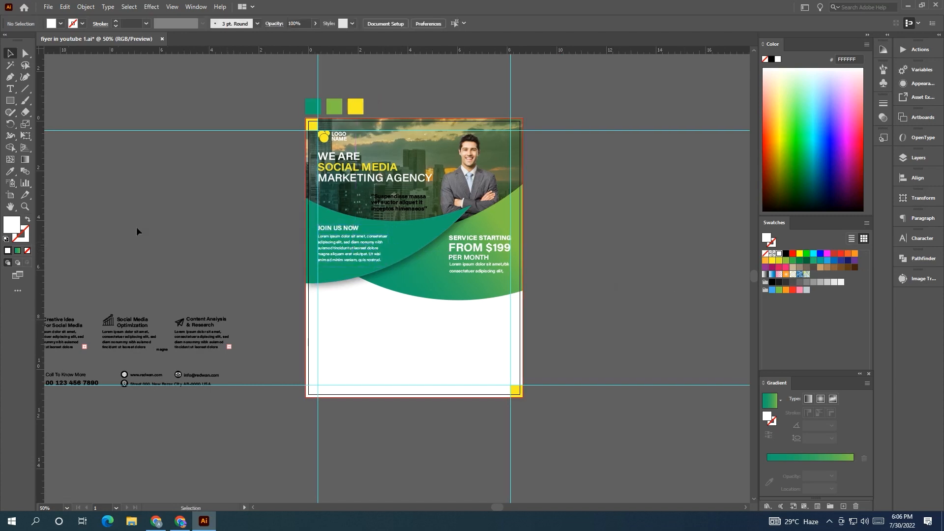
Color the words "US NOW" in the "JOIN US NOW" heading with the palette yellow F9ED24.
click(11, 90)
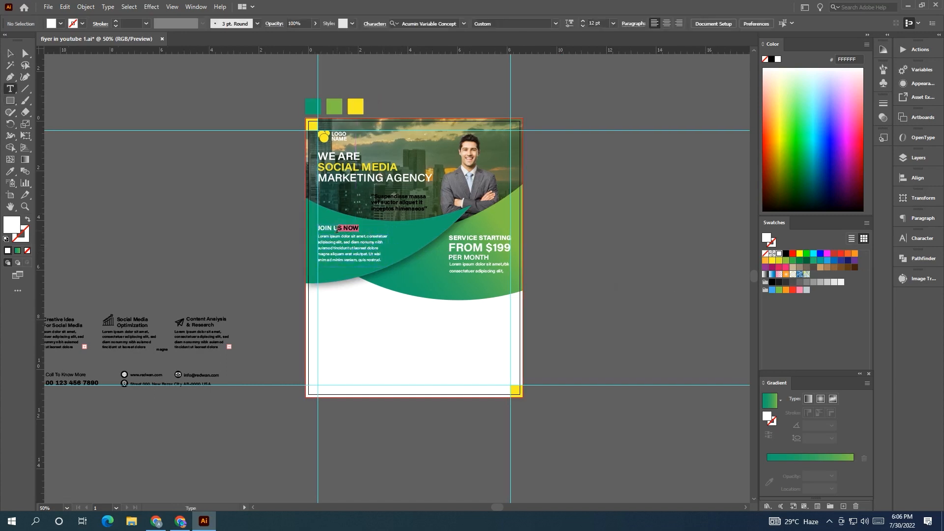
click(10, 171)
click(361, 105)
key(ctrl+shift+a)
Color the "FROM $199" price line with the palette yellow F9ED24.
click(11, 90)
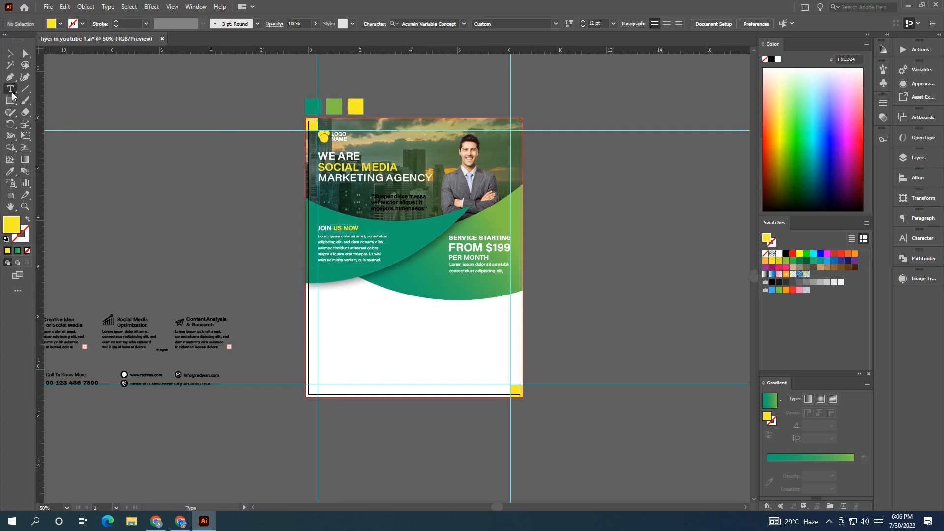
drag(479, 249, 451, 267)
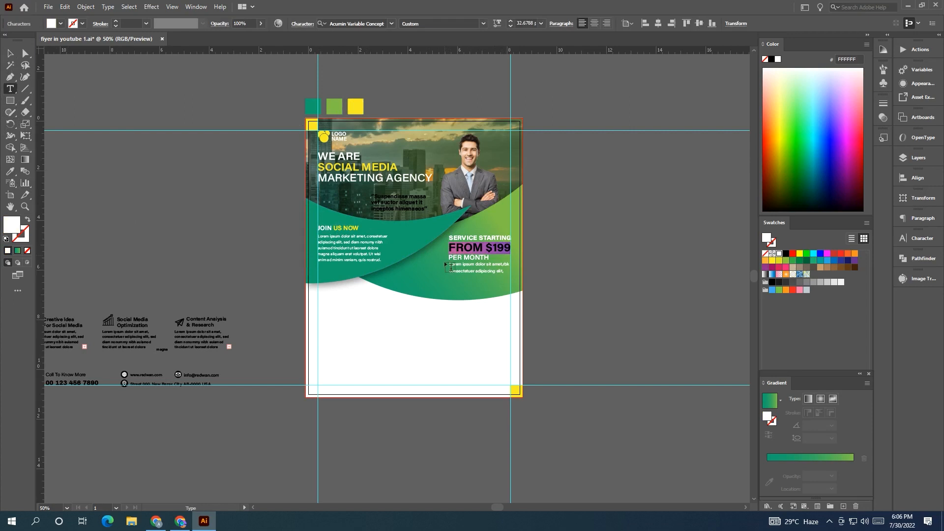
click(356, 107)
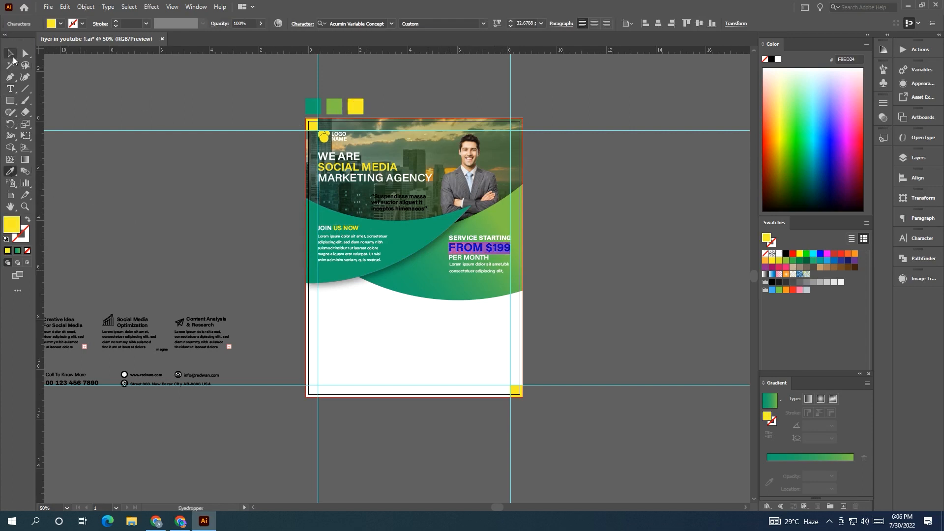
click(11, 54)
click(155, 182)
Move the three service columns with their icons onto the white area below the waves, within the margin guides.
drag(253, 242, 323, 188)
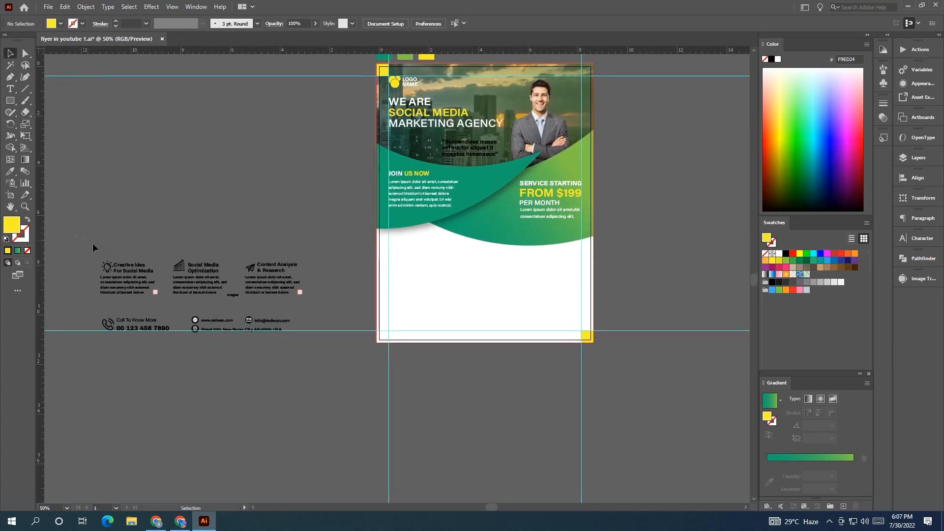
drag(324, 306, 324, 305)
drag(273, 287, 611, 269)
click(626, 289)
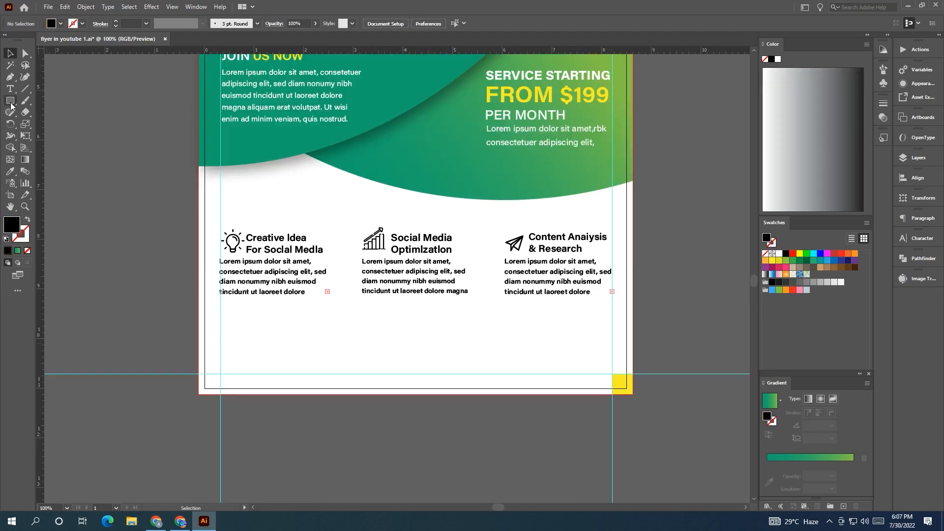
Draw a thin vertical divider about 0.04 by 1.26 in between the first two service columns and copy it between the last two.
click(10, 100)
drag(342, 234, 344, 296)
click(10, 53)
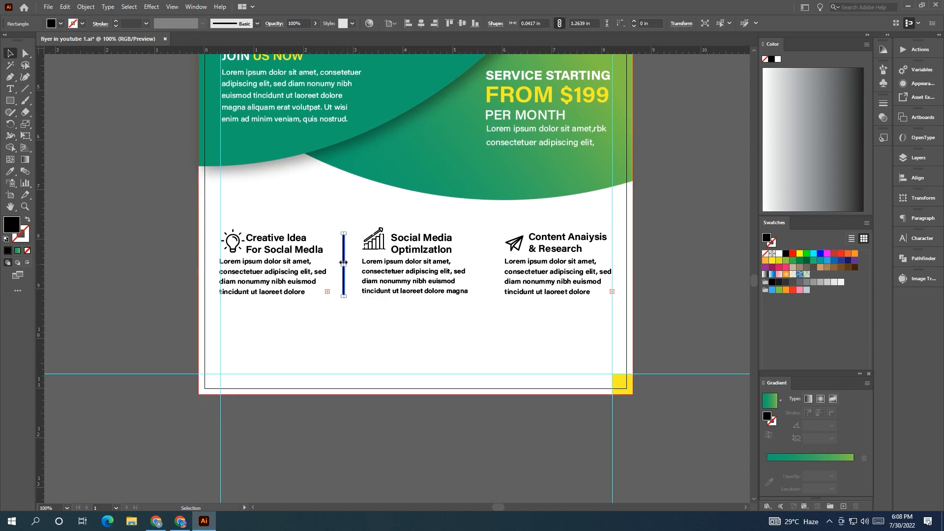
drag(343, 262, 480, 278)
Fill the column dividers with the palette yellow F9ED24.
key(ctrl+minus)
key(ctrl+minus)
drag(397, 309, 394, 310)
click(10, 171)
click(328, 83)
click(10, 53)
click(155, 254)
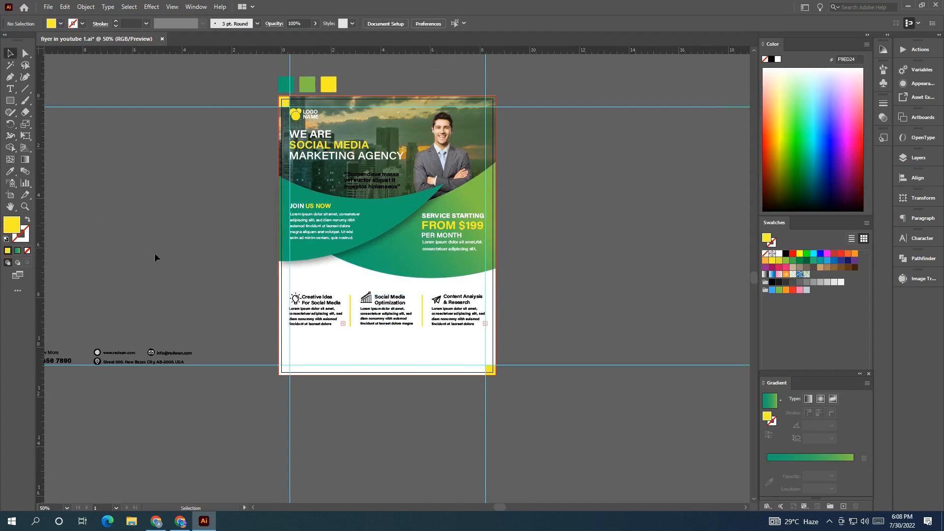
Fill both column dividers with the palette teal 13A16F.
click(422, 310)
shift+click(349, 309)
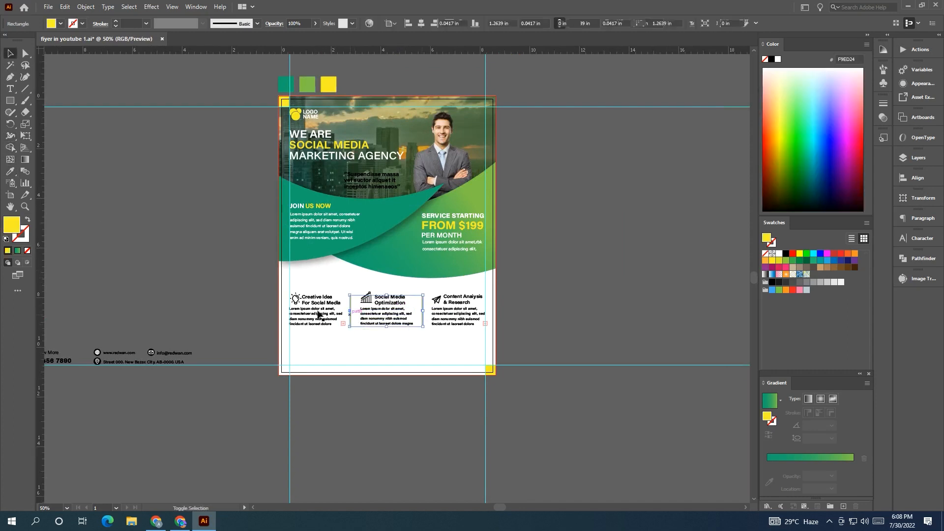
click(10, 171)
click(282, 81)
click(10, 53)
click(196, 221)
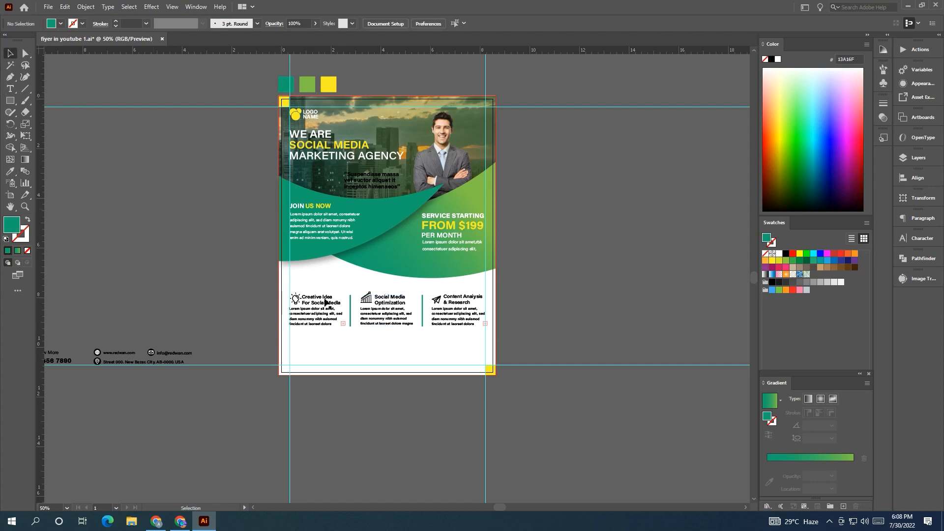
scroll(341, 296, up, 3)
click(368, 337)
click(584, 339)
scroll(312, 358, down, 2)
click(191, 353)
drag(195, 353, 241, 330)
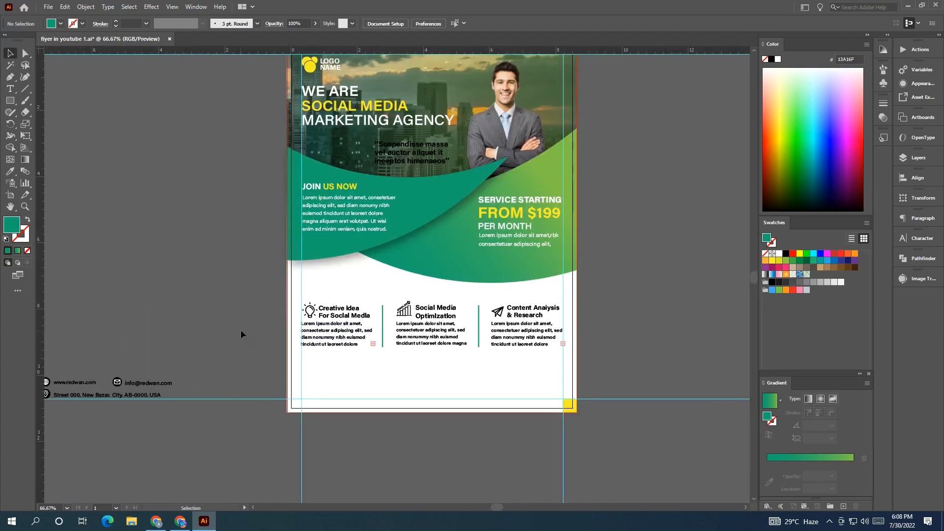
Color the light bulb, growth chart and paper plane icons with the palette teal 13A16F.
click(308, 311)
shift+click(407, 312)
shift+click(496, 312)
click(11, 172)
scroll(165, 188, down, 1)
drag(168, 182, 176, 217)
click(266, 102)
click(10, 53)
click(127, 211)
Move the contact details with their icons to the flyer's footer, aligned to the left and bottom margin guides.
scroll(222, 308, up, 1)
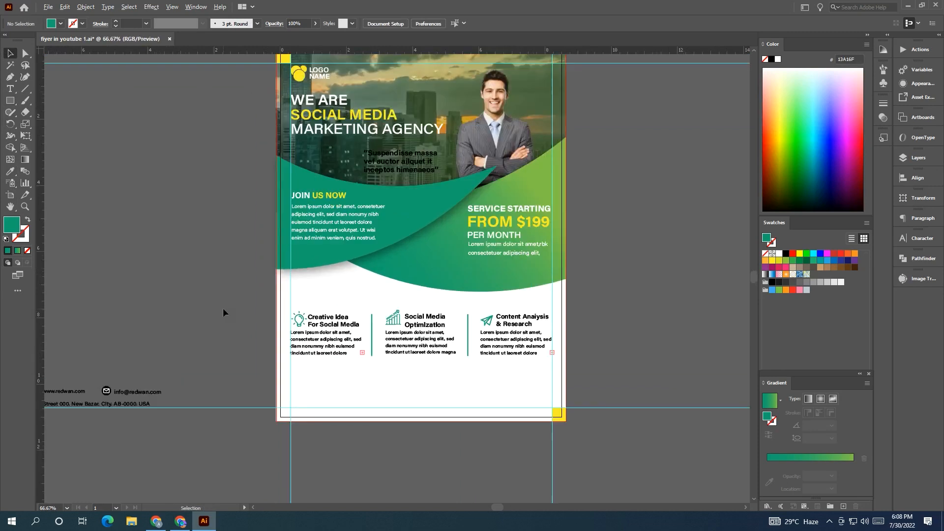
scroll(167, 243, down, 1)
scroll(167, 243, left, 5)
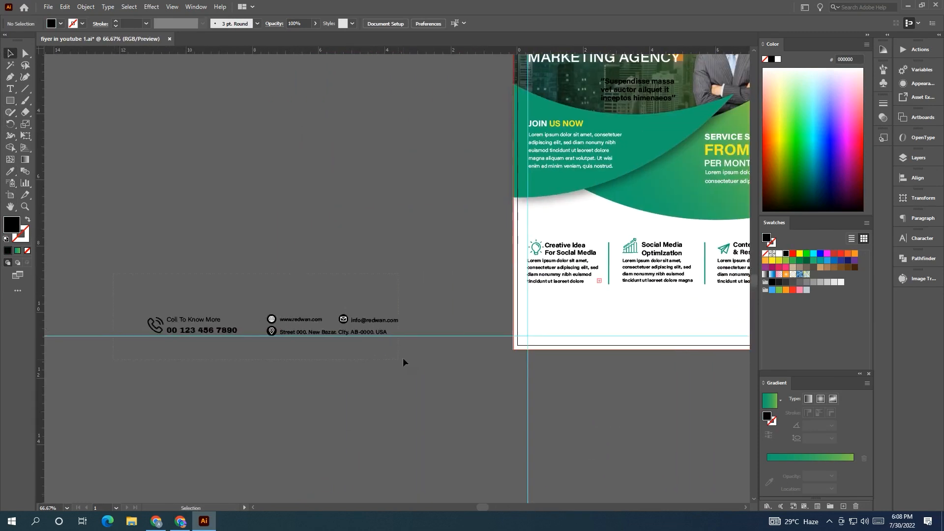
drag(402, 362, 403, 362)
drag(388, 319, 636, 319)
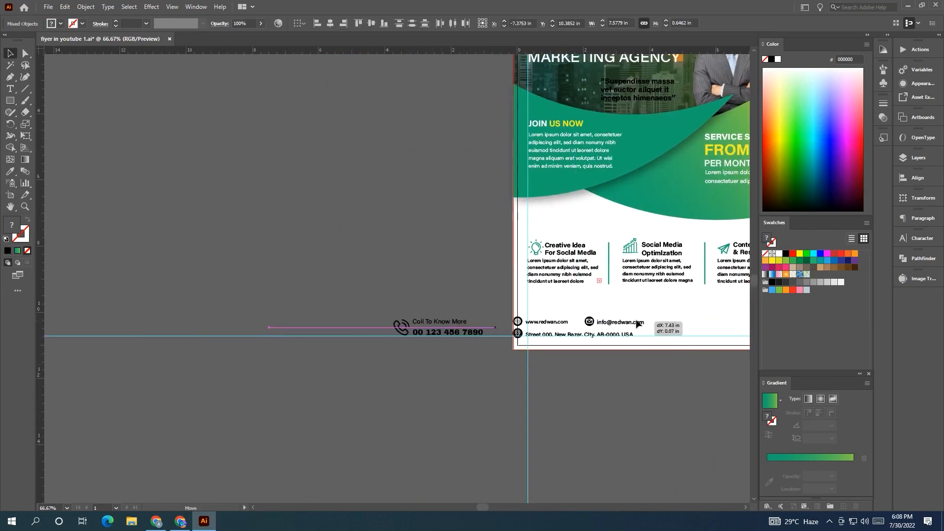
drag(539, 345, 202, 346)
drag(409, 322, 406, 324)
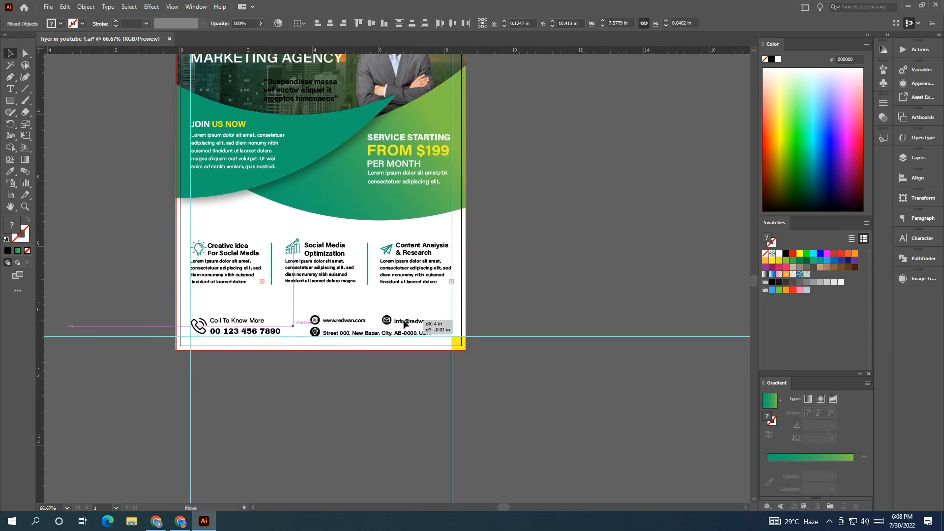
click(355, 394)
Draw a closed curved shape about 4.2 in wide with the Pen tool in the flyer's bottom-left corner, covering the call details.
drag(355, 394, 377, 397)
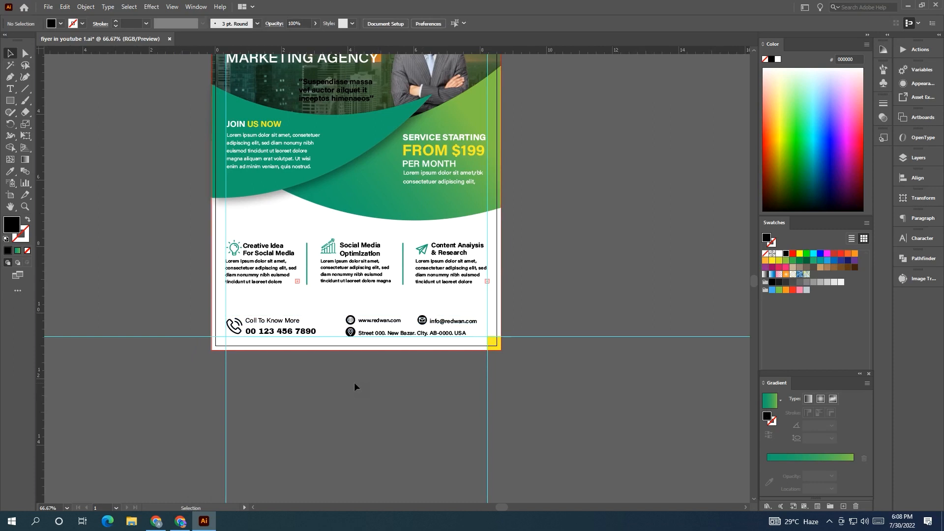
scroll(333, 377, up, 1)
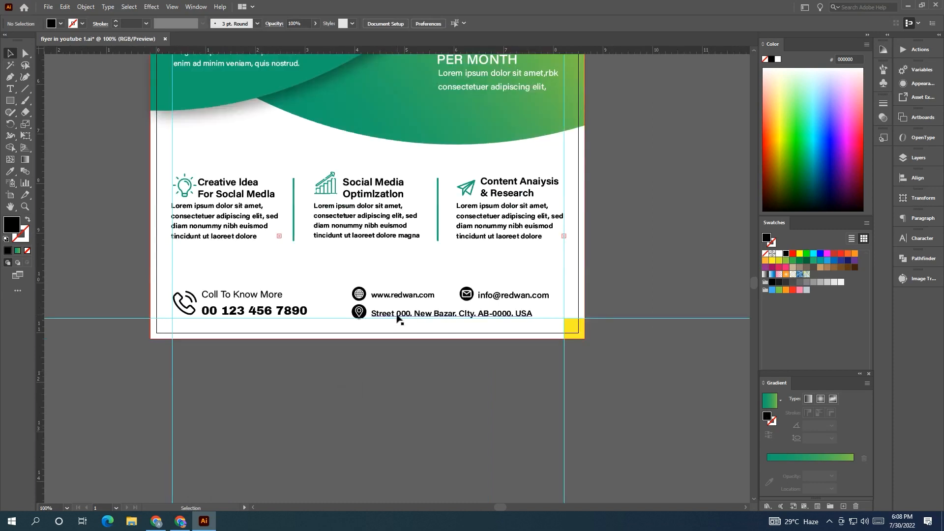
click(10, 78)
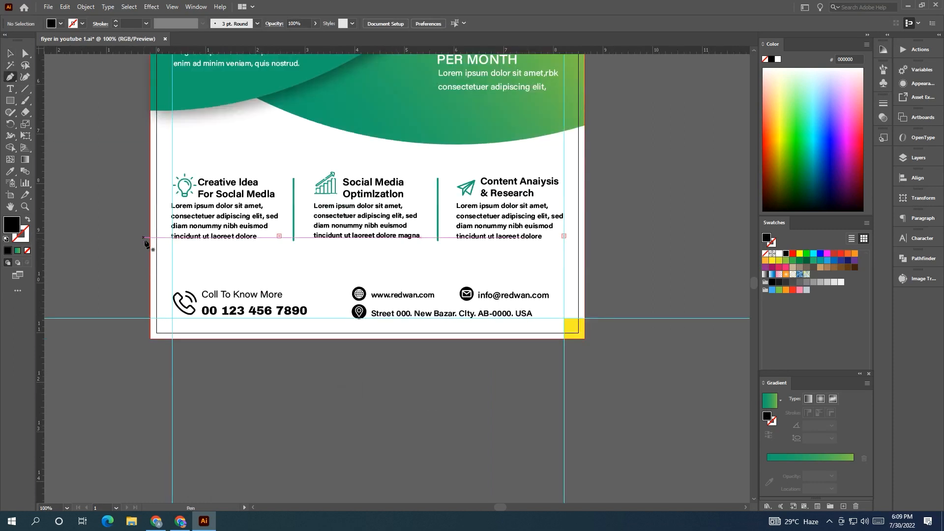
click(150, 252)
drag(323, 288, 429, 263)
drag(359, 338, 389, 351)
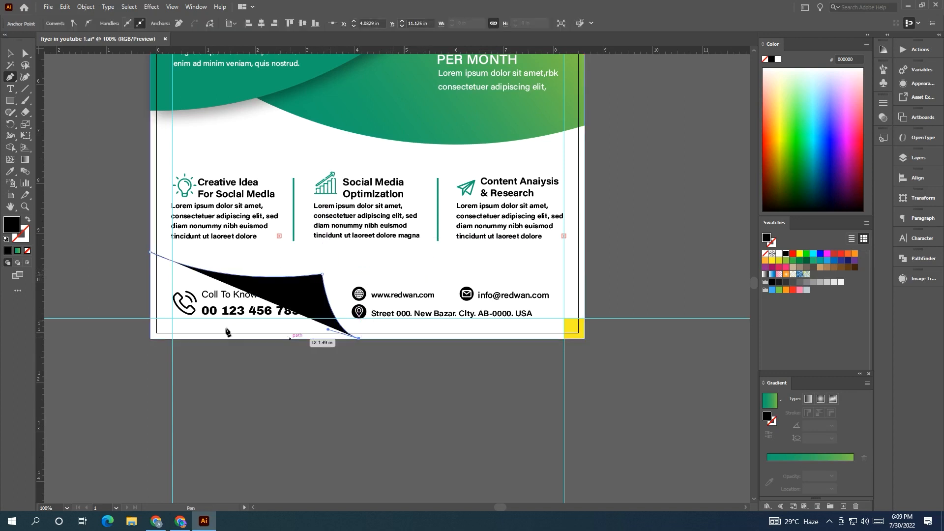
click(150, 338)
click(150, 252)
Fill the curved footer shape with the palette teal 13A16F.
key(ctrl+minus)
key(ctrl+minus)
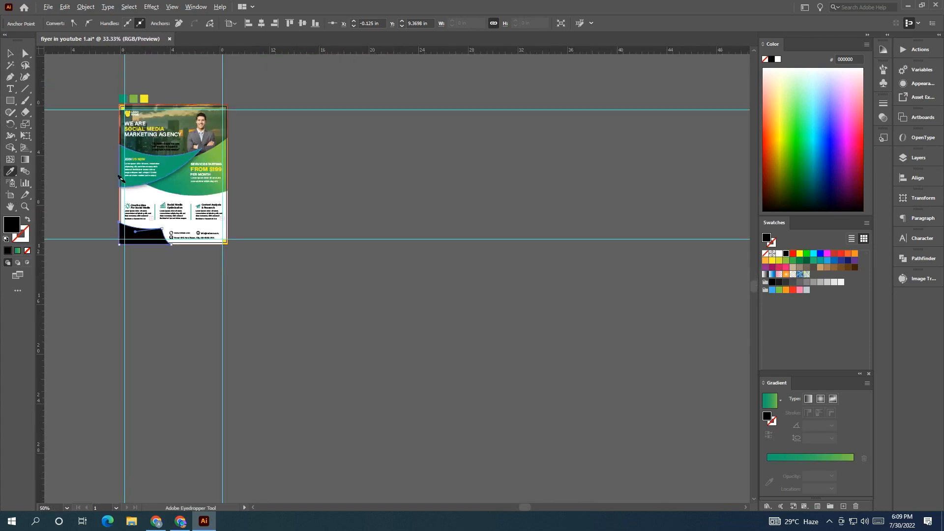
click(123, 98)
key(v)
click(72, 184)
Bring the phone icon, "Call To Know More" line and phone number to the front of the teal footer shape.
scroll(83, 219, up, 4)
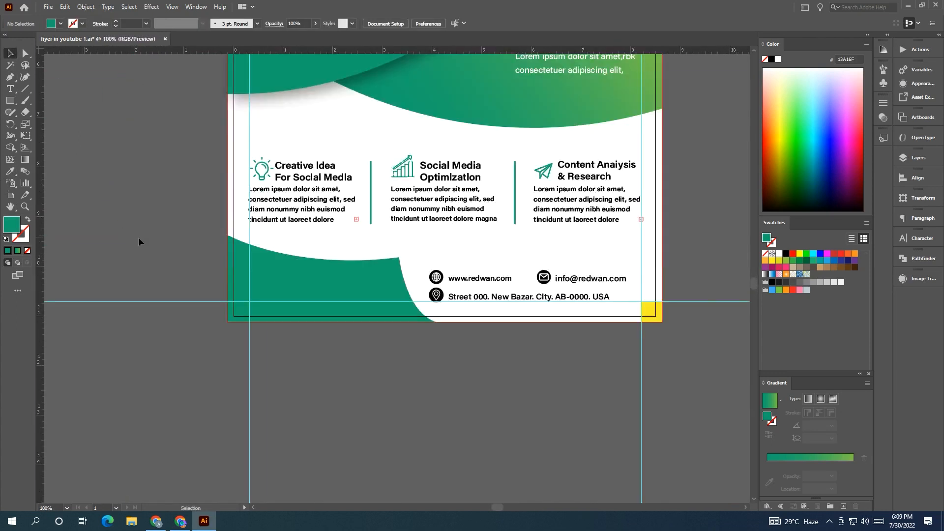
drag(389, 339, 389, 340)
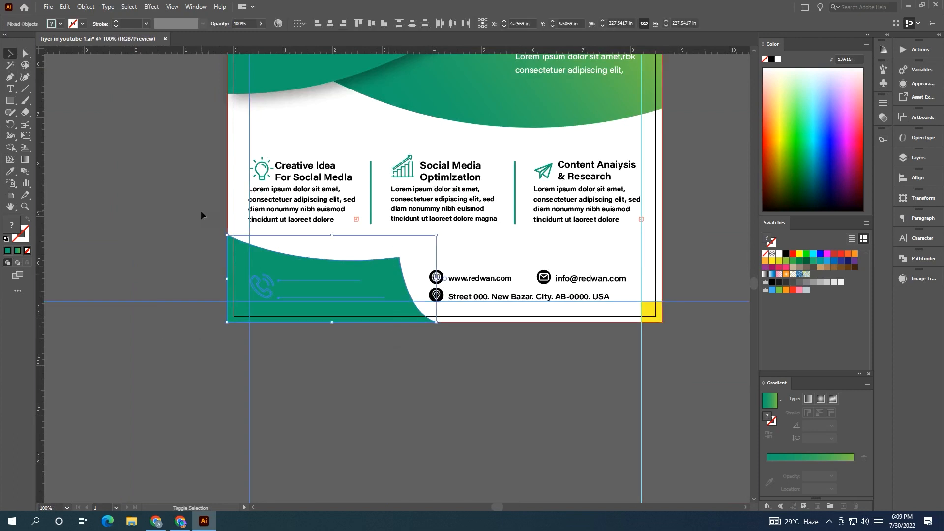
click(305, 270)
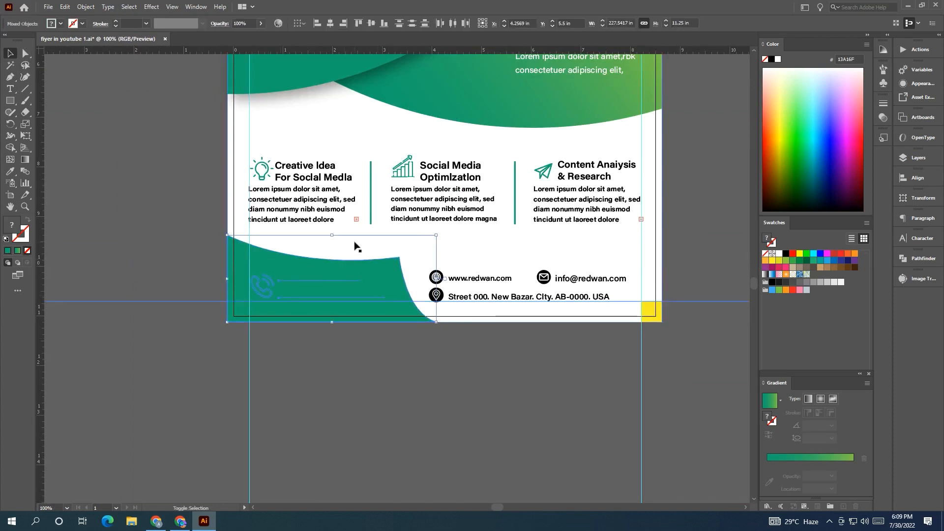
right_click(361, 268)
mouse_move(462, 382)
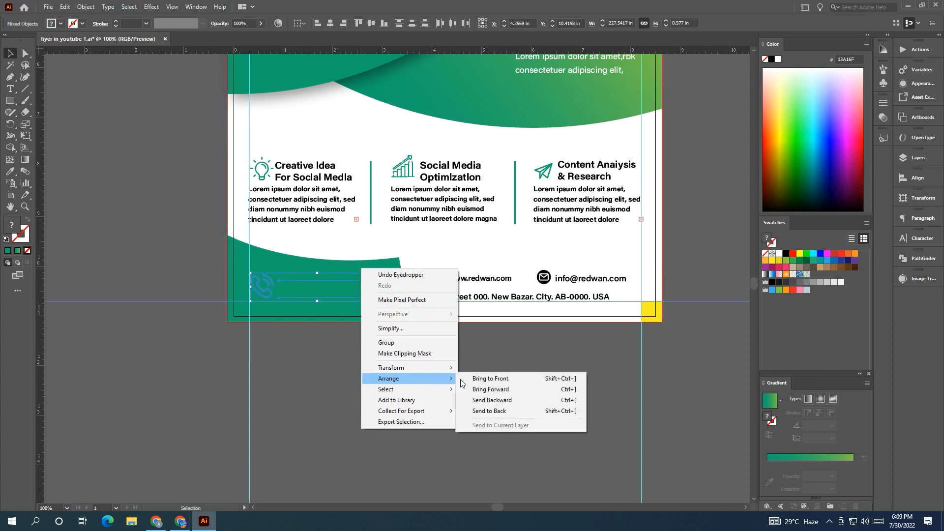
click(490, 379)
click(454, 375)
Color the phone number and phone icon with the palette yellow.
drag(452, 375, 416, 387)
click(319, 305)
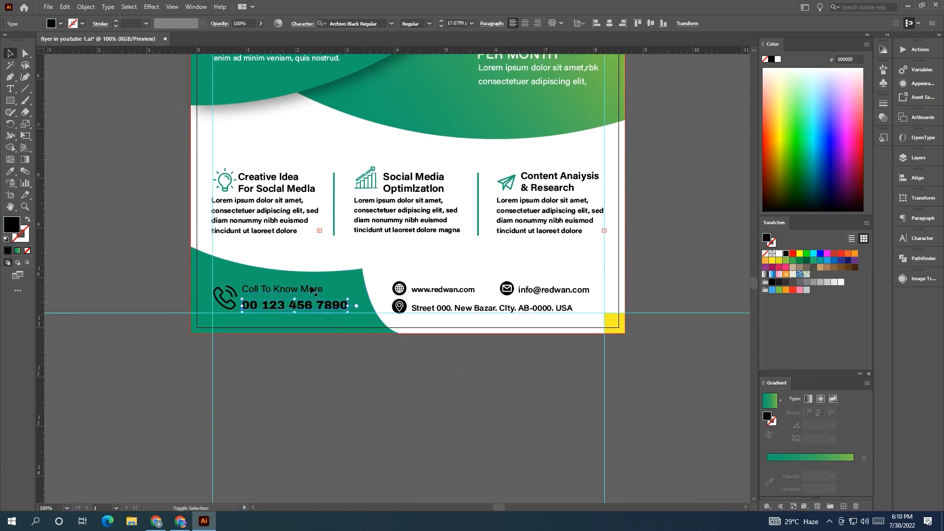
shift+click(229, 294)
scroll(230, 294, down, 2)
drag(230, 294, 215, 375)
click(14, 174)
click(245, 105)
click(10, 54)
click(170, 361)
Color the "Call To Know More" line white (FFFFFF).
scroll(170, 362, up, 2)
drag(154, 259, 129, 193)
click(310, 325)
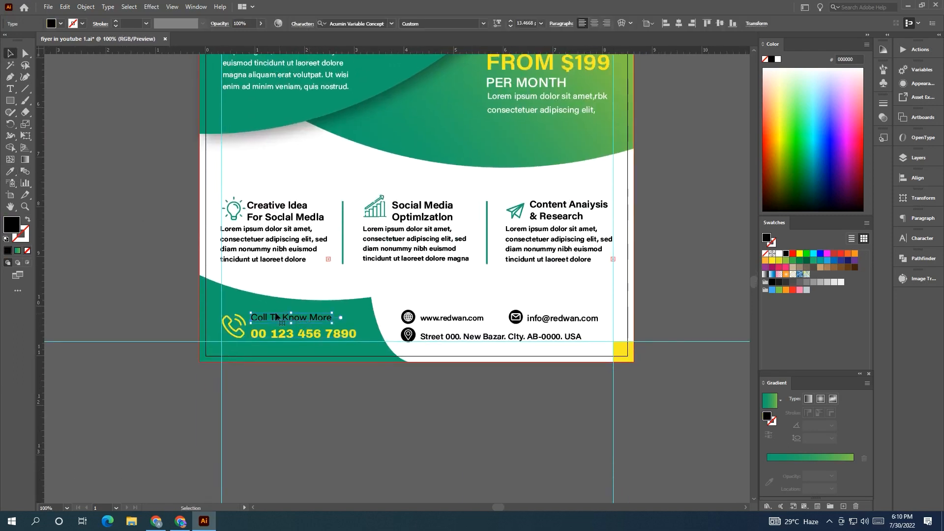
click(779, 254)
click(698, 374)
Color the website, email and location icons with the footer shape's teal 13A16F.
drag(571, 335, 511, 334)
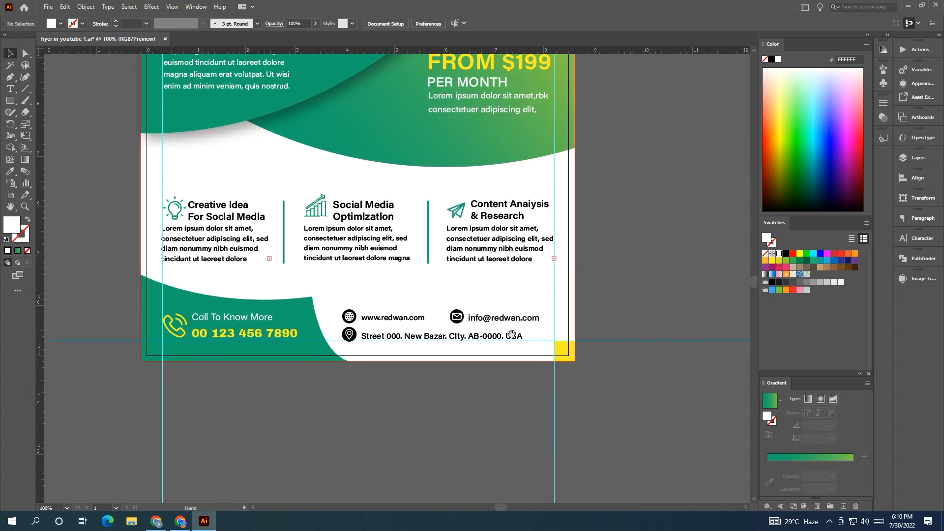
click(457, 315)
shift+click(350, 316)
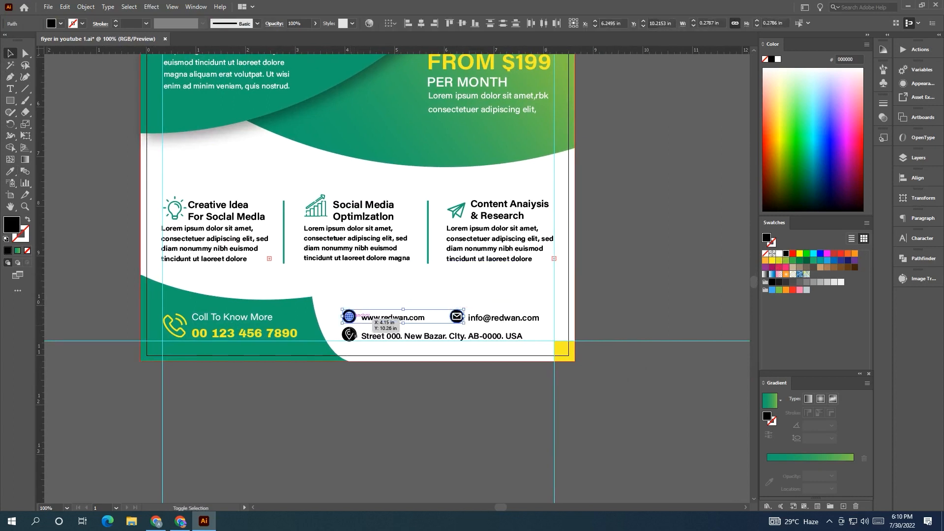
shift+click(355, 333)
click(11, 171)
click(158, 297)
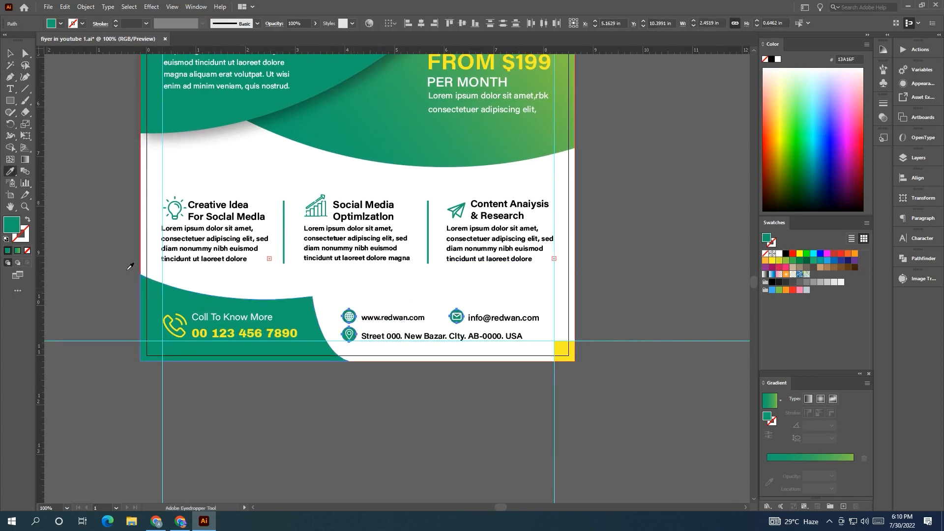
click(11, 53)
click(103, 171)
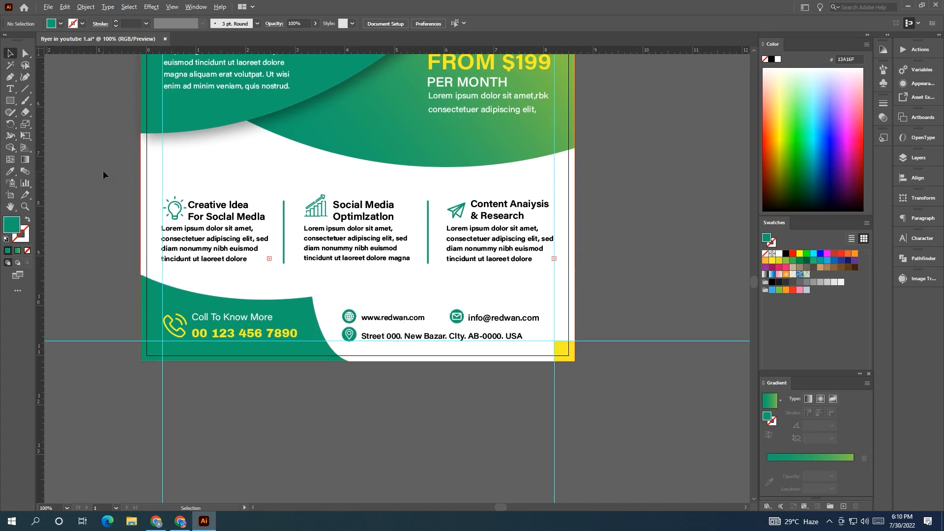
Apply a dark grey swatch to the three service description paragraphs.
scroll(104, 172, down, 1)
drag(107, 172, 138, 285)
click(191, 330)
shift+click(301, 339)
shift+click(403, 349)
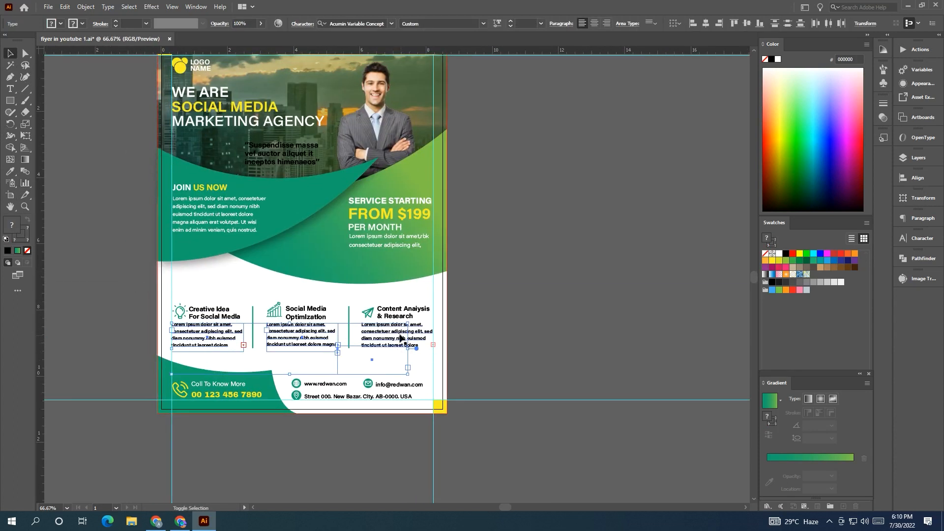
click(792, 282)
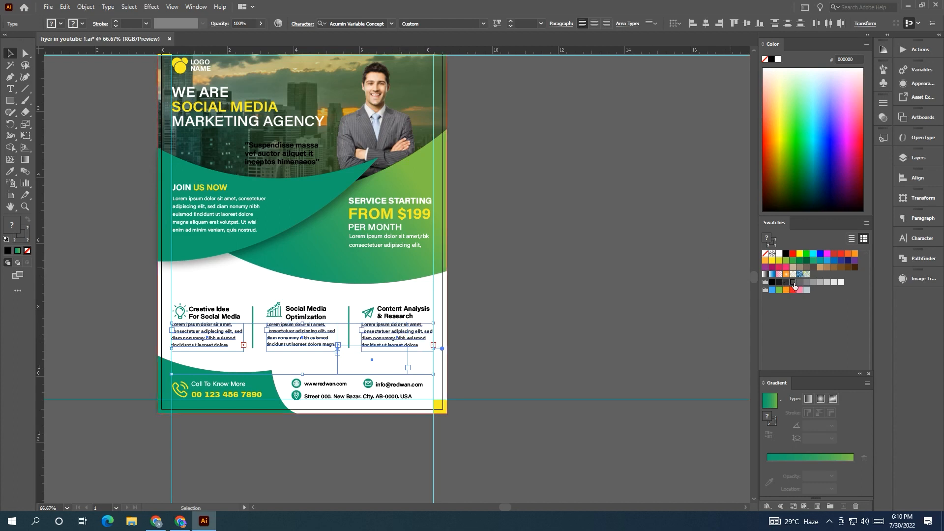
click(782, 284)
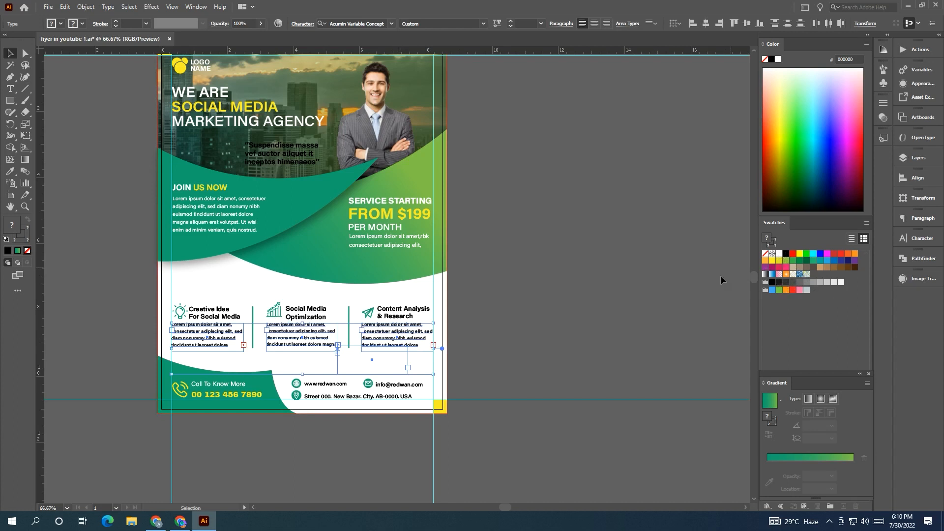
click(126, 172)
Color the "Suspendisse massa" quote in the header white (FFFFFF).
drag(126, 172, 159, 185)
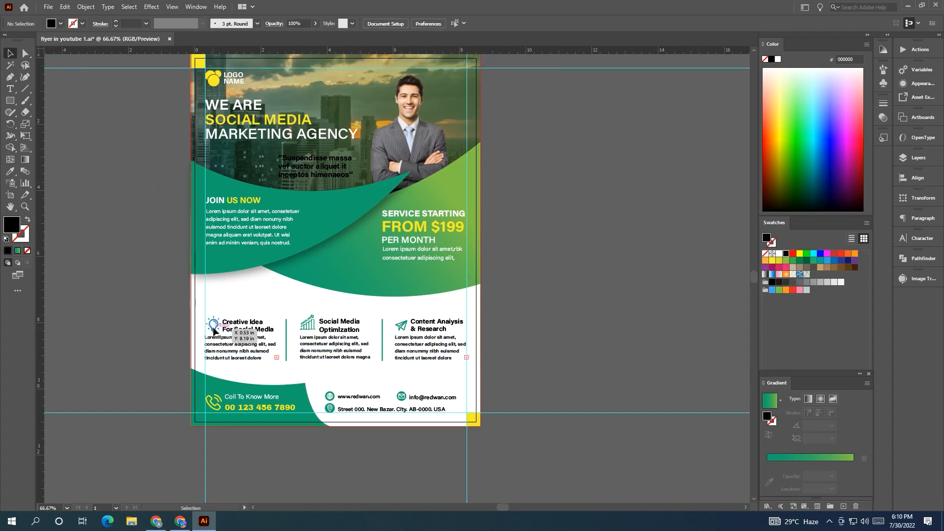
drag(118, 251, 123, 291)
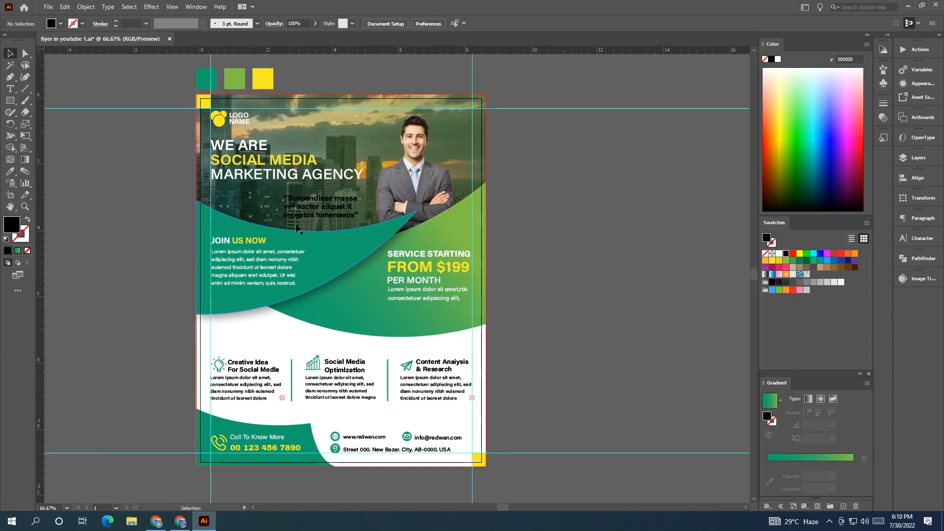
click(324, 207)
click(779, 254)
click(677, 262)
drag(668, 261, 639, 235)
Enlarge the businessman photo slightly toward the header's upper left.
drag(424, 173, 437, 173)
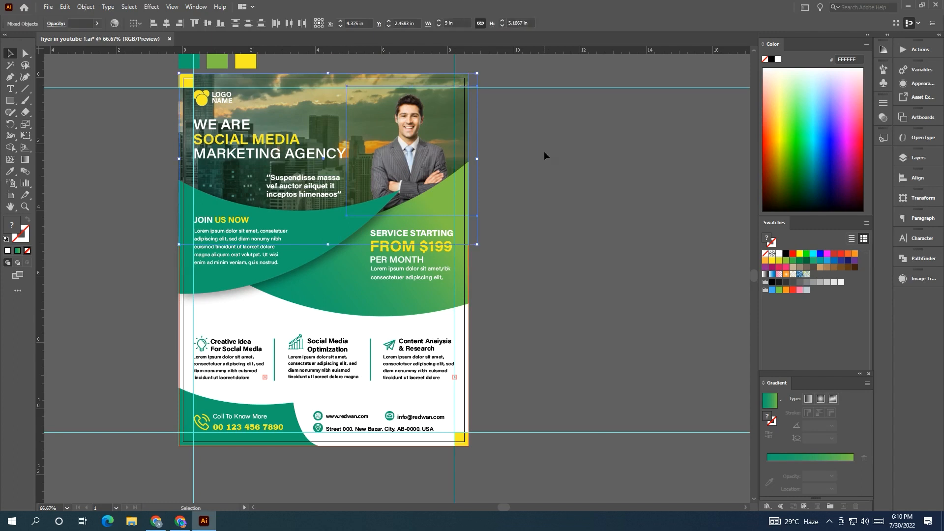
drag(346, 86, 326, 73)
click(511, 150)
Delete the small yellow squares in the flyer's lower-right and upper-left corners.
drag(536, 152, 468, 181)
scroll(580, 169, down, 2)
click(429, 326)
key(Delete)
click(292, 146)
key(Delete)
Delete the three color palette squares above the flyer and all the ruler guides.
drag(236, 191, 234, 207)
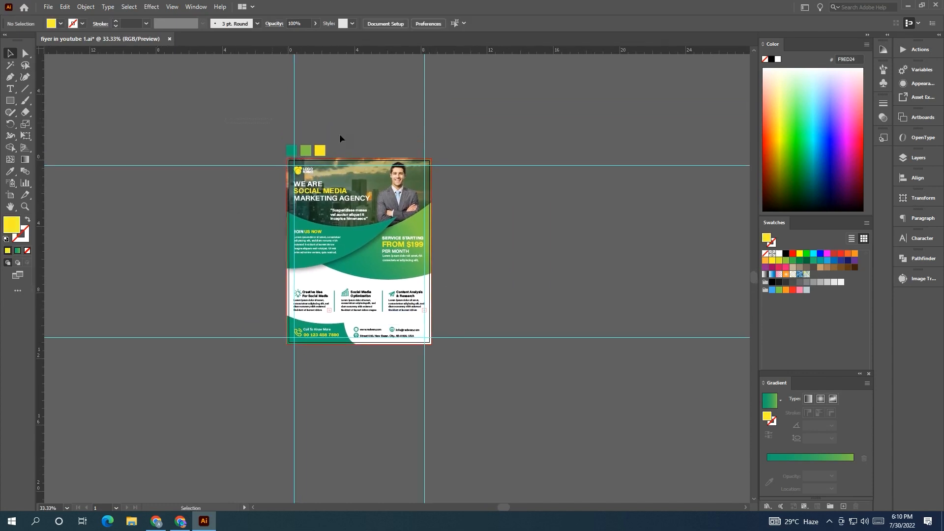
drag(558, 150, 556, 148)
key(Delete)
drag(556, 149, 486, 355)
key(Delete)
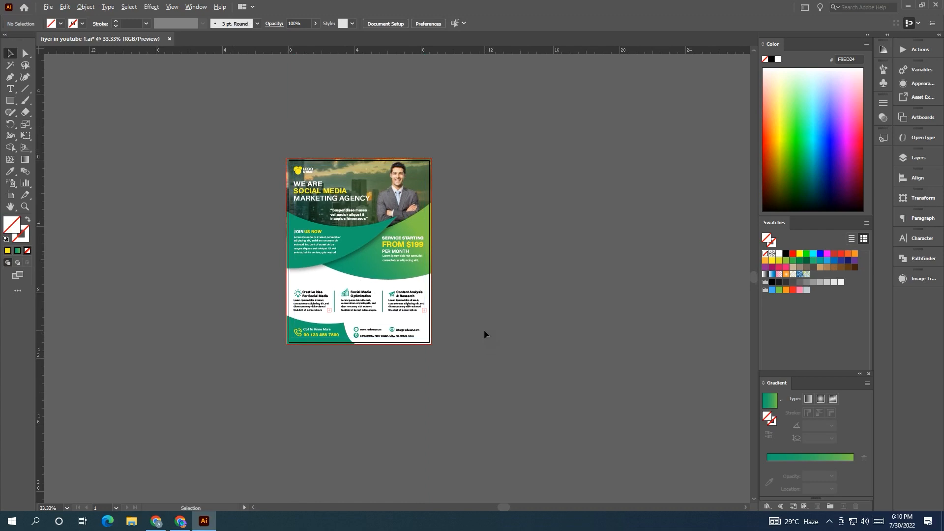
key(ctrl+=)
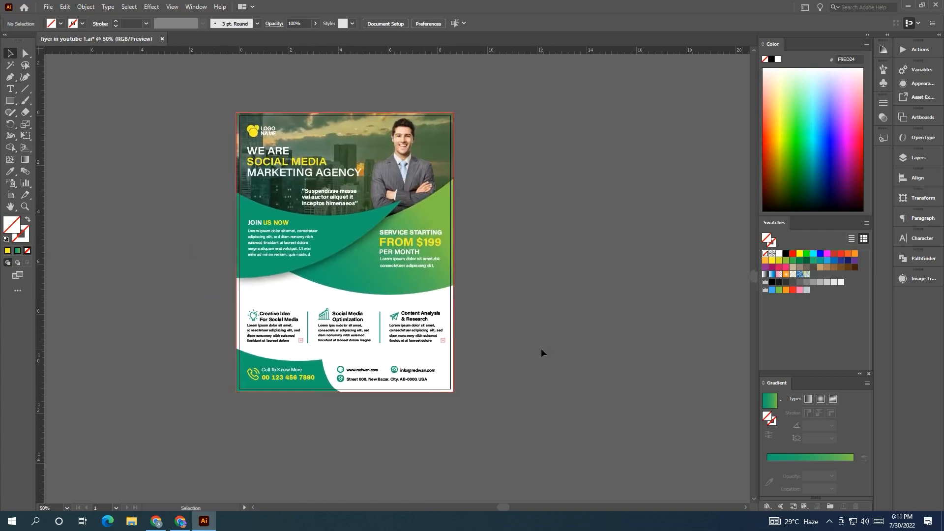